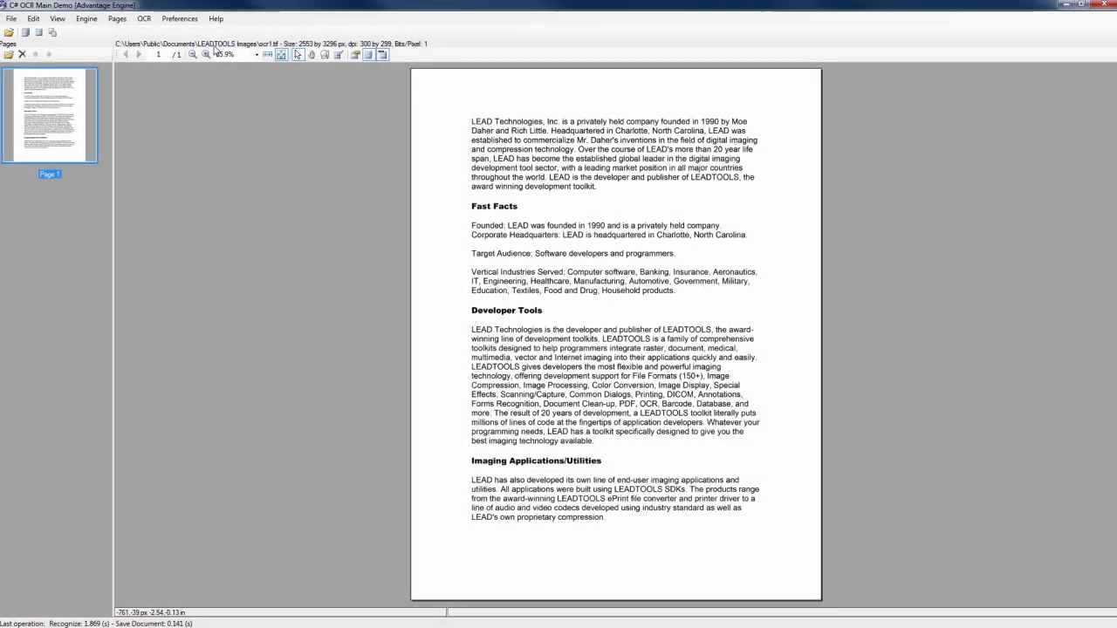
Step: Recognize the page into OCR_Demo.pdf as Adobe PDF with Image over text unchecked
{"action": "left_click", "coordinate": [146, 21]}
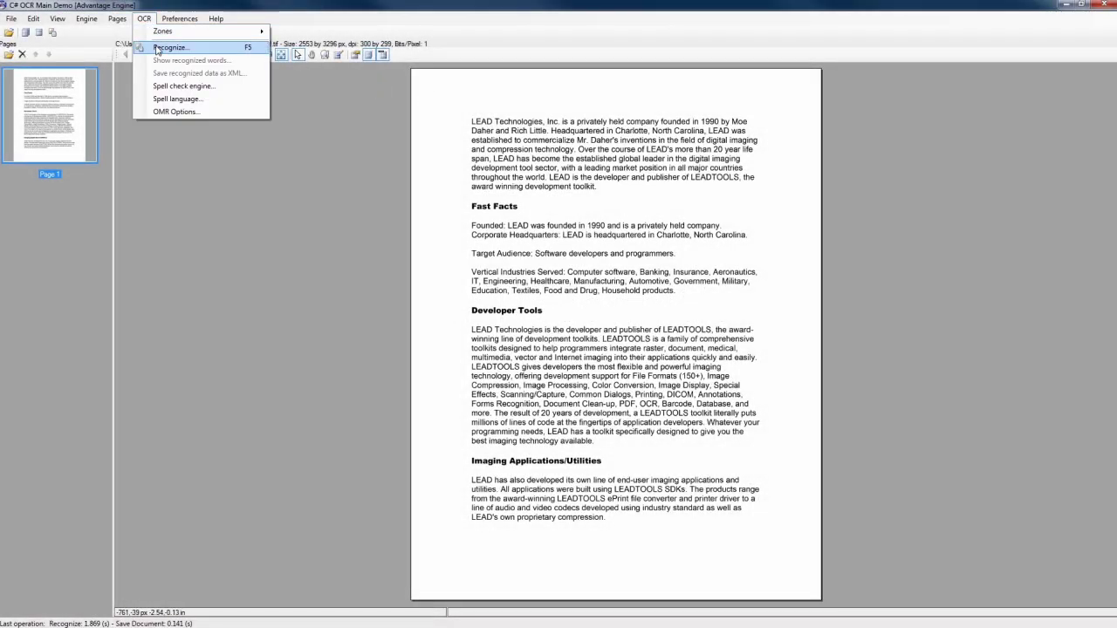
{"action": "left_click", "coordinate": [160, 48]}
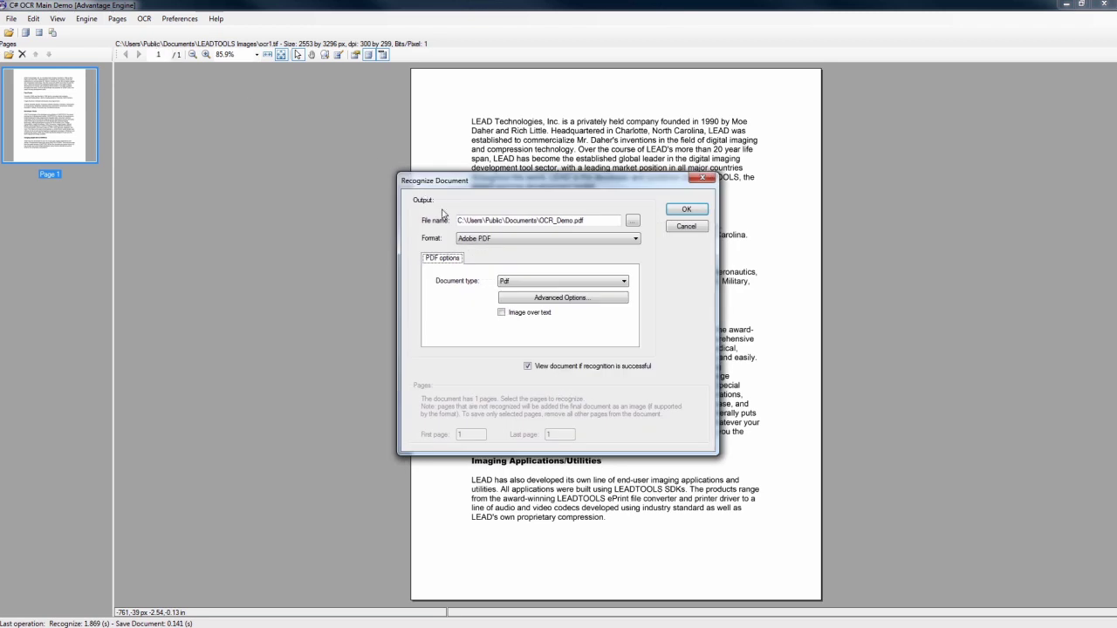
{"action": "left_click", "coordinate": [703, 213]}
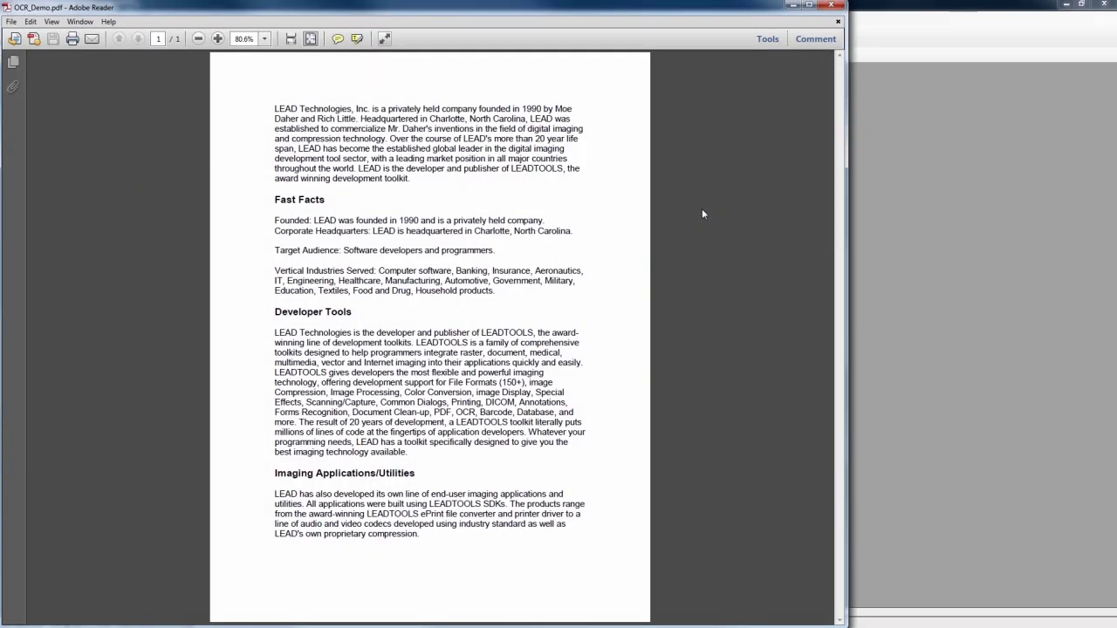
Step: Select the OCR_Demo.pdf text and bring up Copy to prove it's searchable, then close Adobe Reader
{"action": "left_click_drag", "start_coordinate": [273, 104], "coordinate": [408, 538]}
{"action": "right_click", "coordinate": [500, 154]}
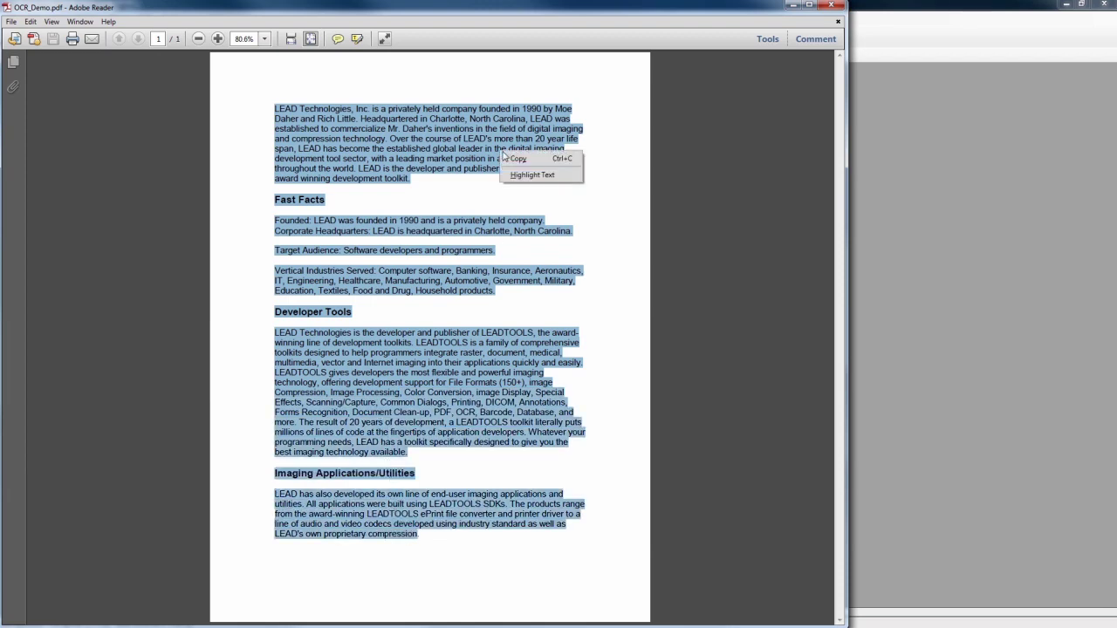
{"action": "left_click", "coordinate": [830, 7]}
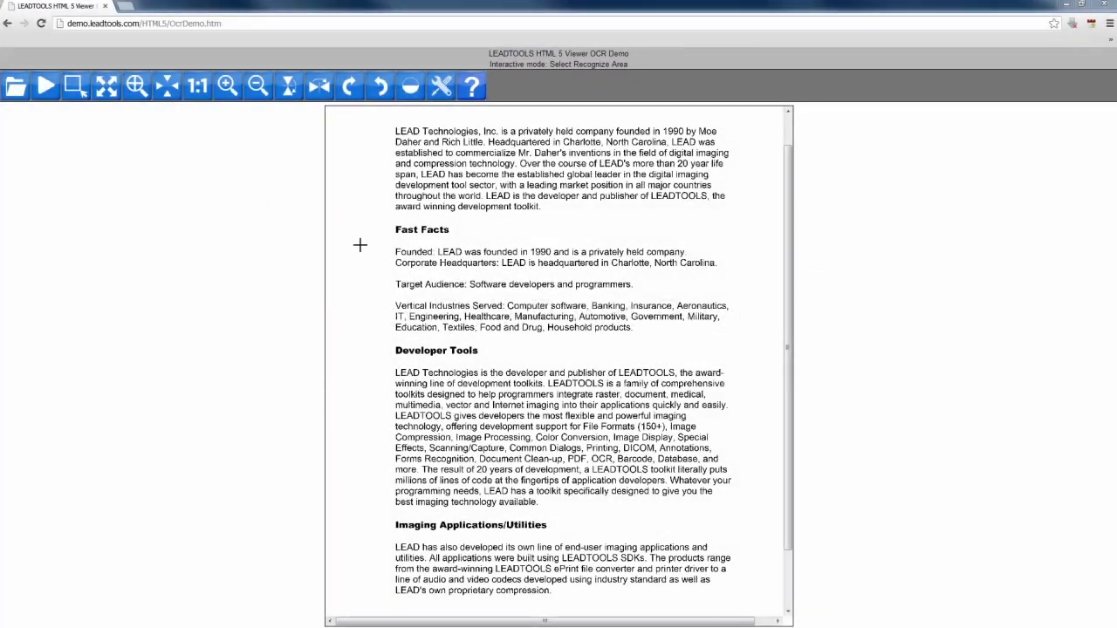
Step: Recognize the whole company-profile page, select the returned text in Results, and close it
{"action": "left_click", "coordinate": [42, 88]}
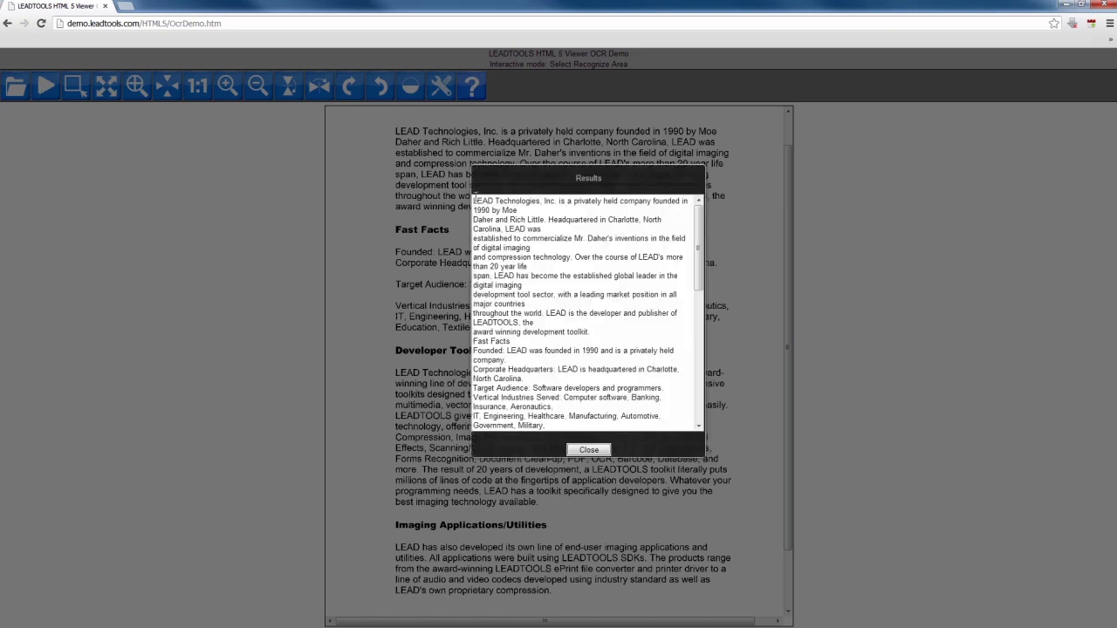
{"action": "left_click_drag", "start_coordinate": [475, 199], "coordinate": [606, 432]}
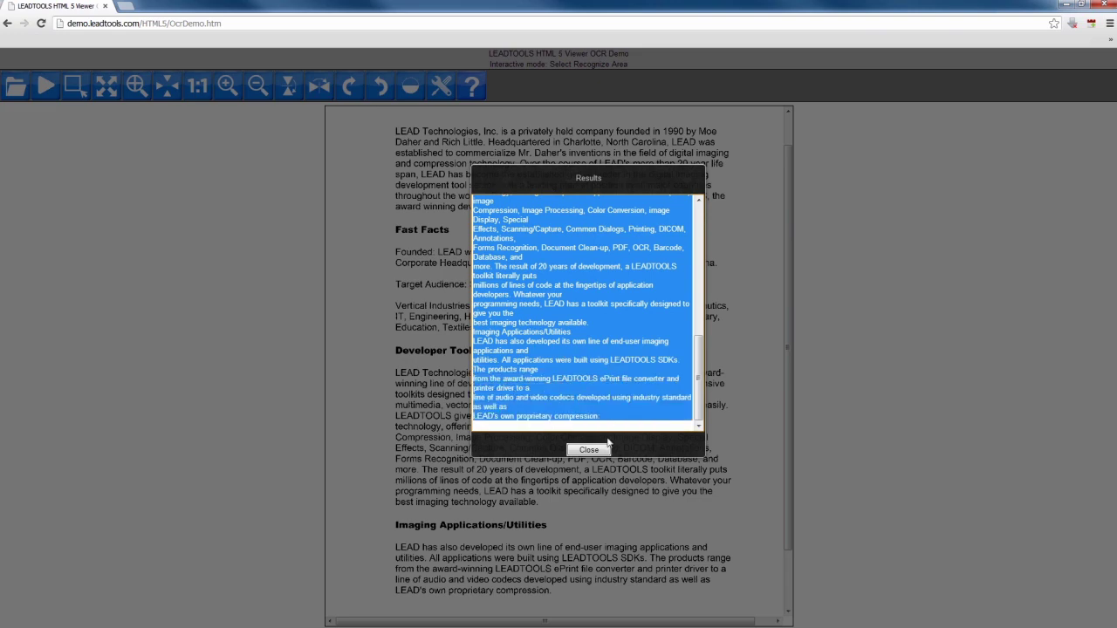
{"action": "left_click", "coordinate": [601, 448]}
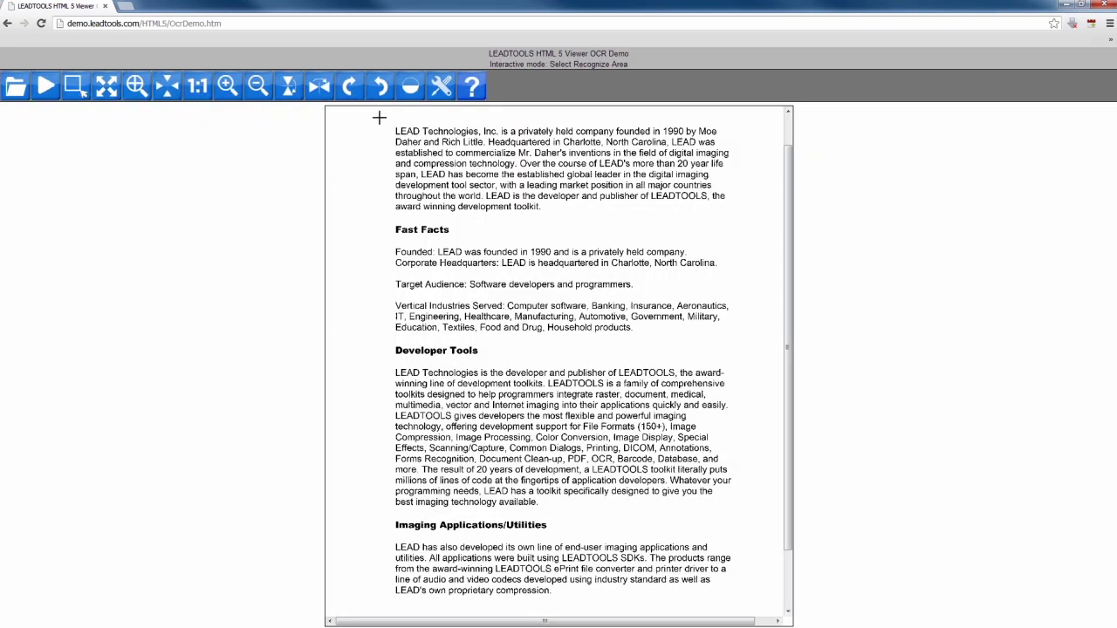
Step: Recognize only the first paragraph area and review its text in Results
{"action": "left_click_drag", "start_coordinate": [384, 120], "coordinate": [759, 222]}
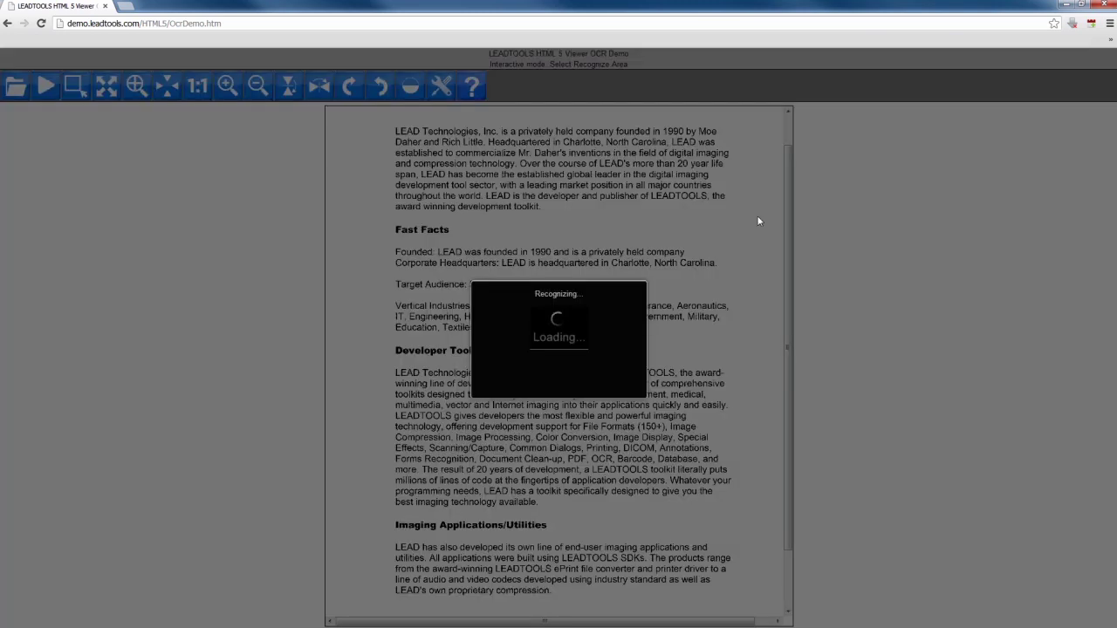
{"action": "left_click_drag", "start_coordinate": [603, 339], "coordinate": [472, 198]}
{"action": "left_click", "coordinate": [588, 450]}
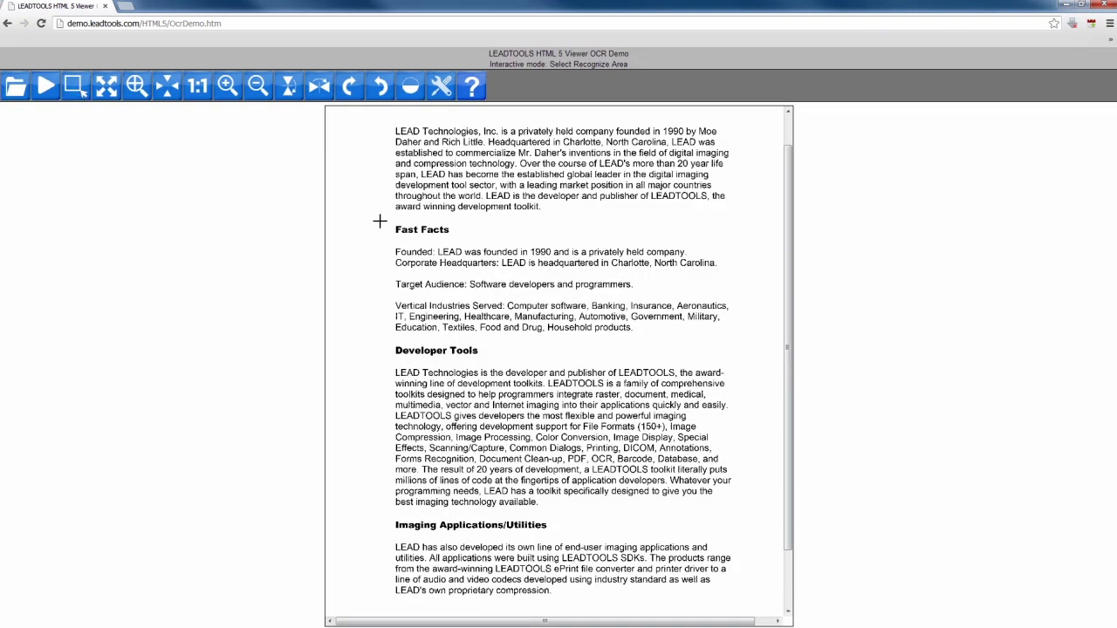
Step: Recognize just the Fast Facts heading area and review its result
{"action": "left_click_drag", "start_coordinate": [380, 221], "coordinate": [471, 239]}
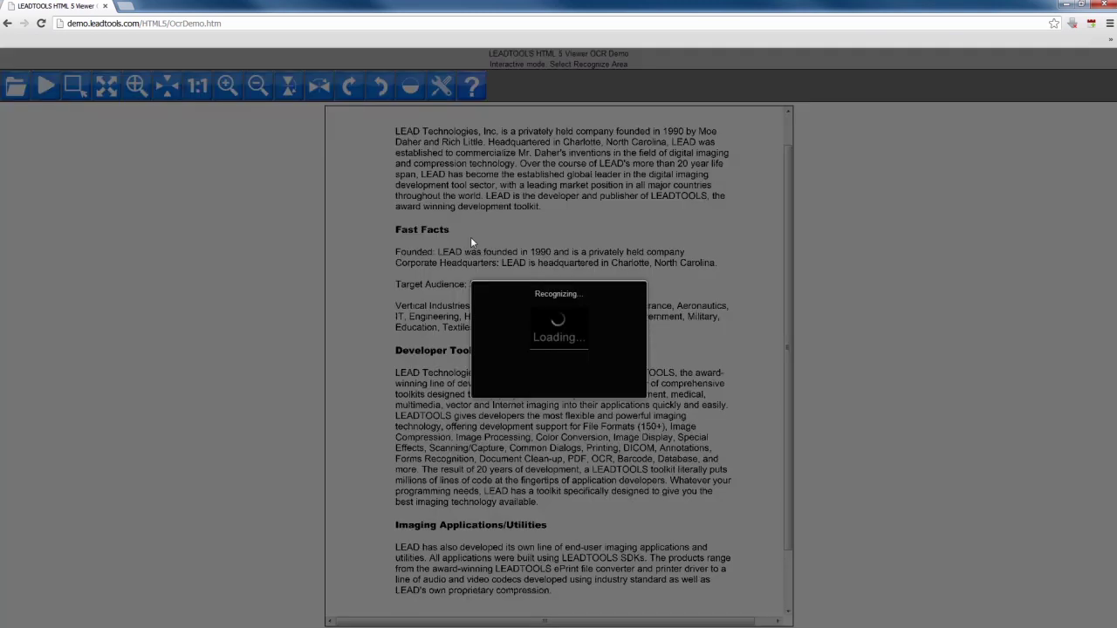
{"action": "key", "text": "ctrl+a"}
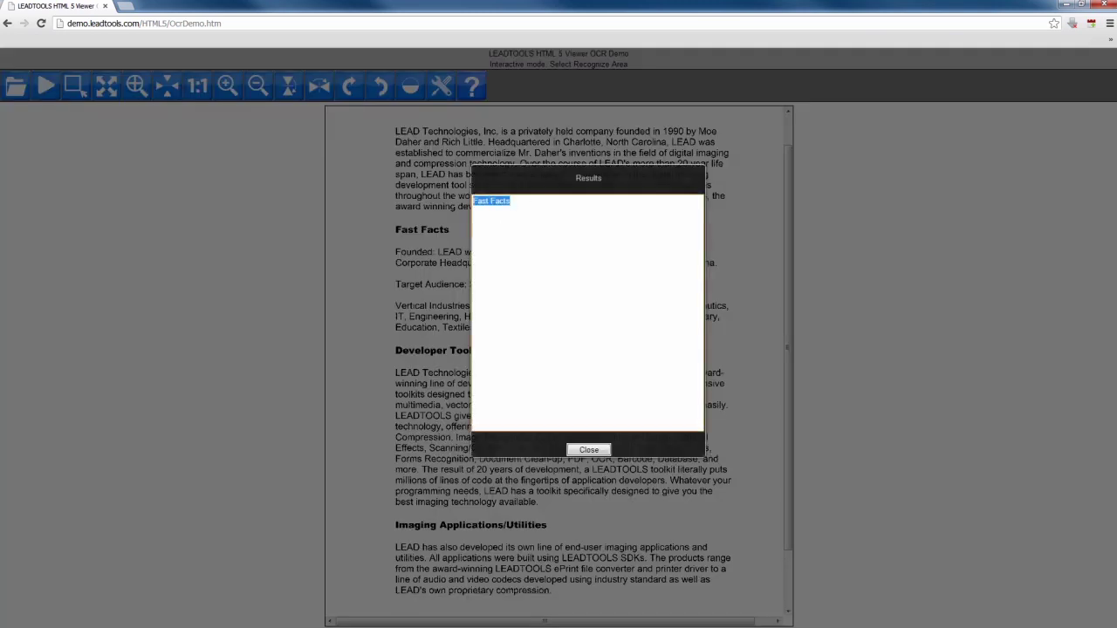
{"action": "left_click", "coordinate": [587, 449]}
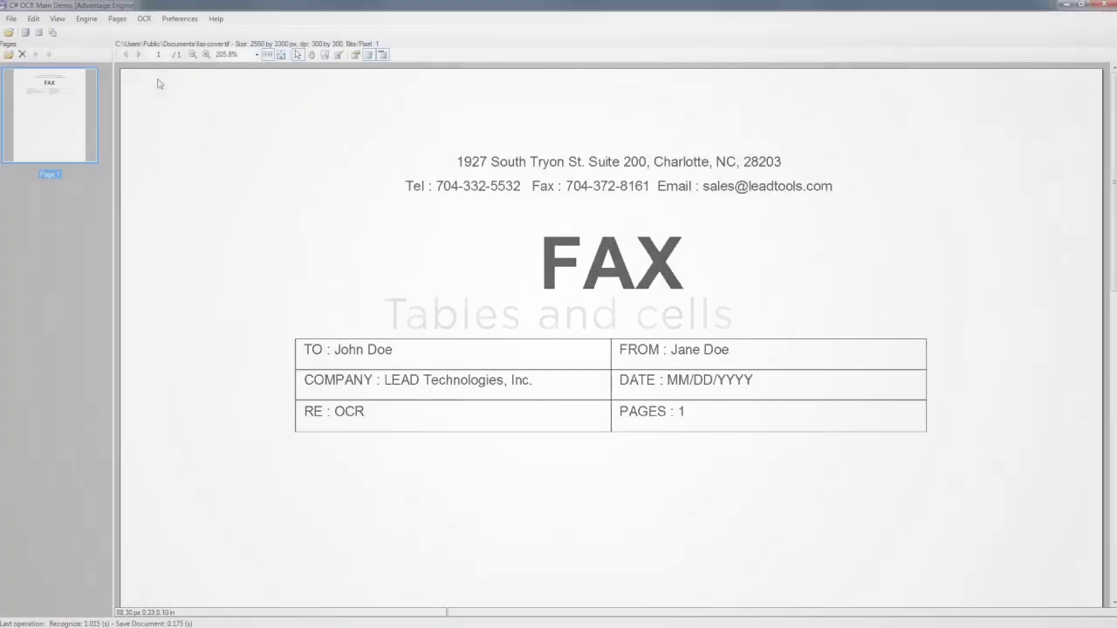
Step: Auto zone the fax cover document into three zones
{"action": "left_click", "coordinate": [144, 19]}
{"action": "mouse_move", "coordinate": [201, 32]}
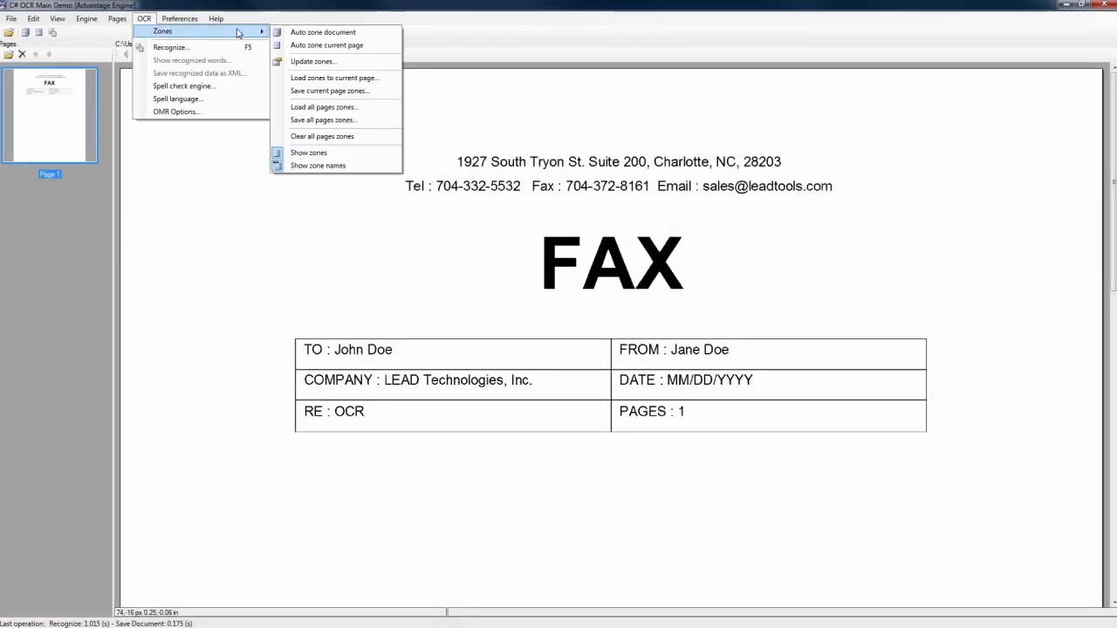
{"action": "left_click", "coordinate": [306, 32]}
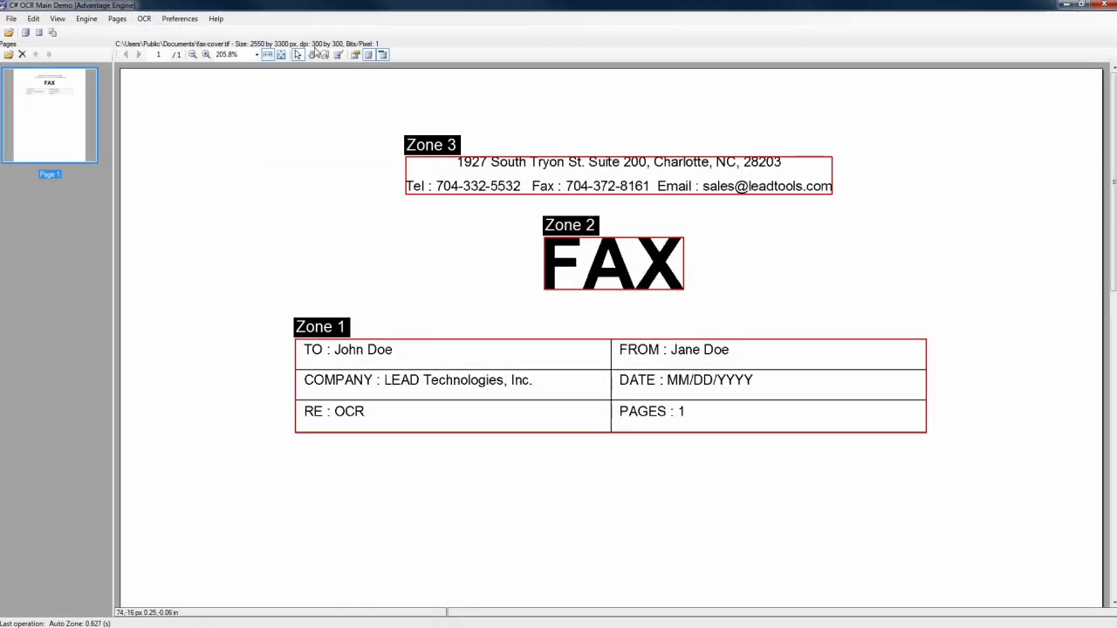
Step: Keep Zone 1, the contact-details grid, as a Table zone in its properties
{"action": "right_click", "coordinate": [325, 327]}
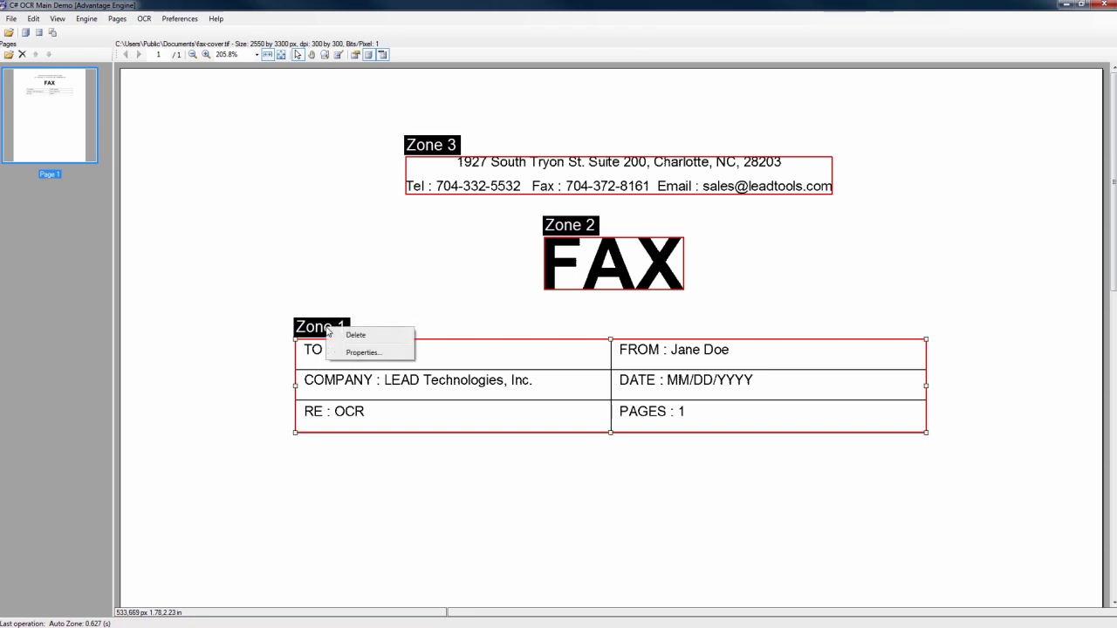
{"action": "left_click", "coordinate": [345, 352]}
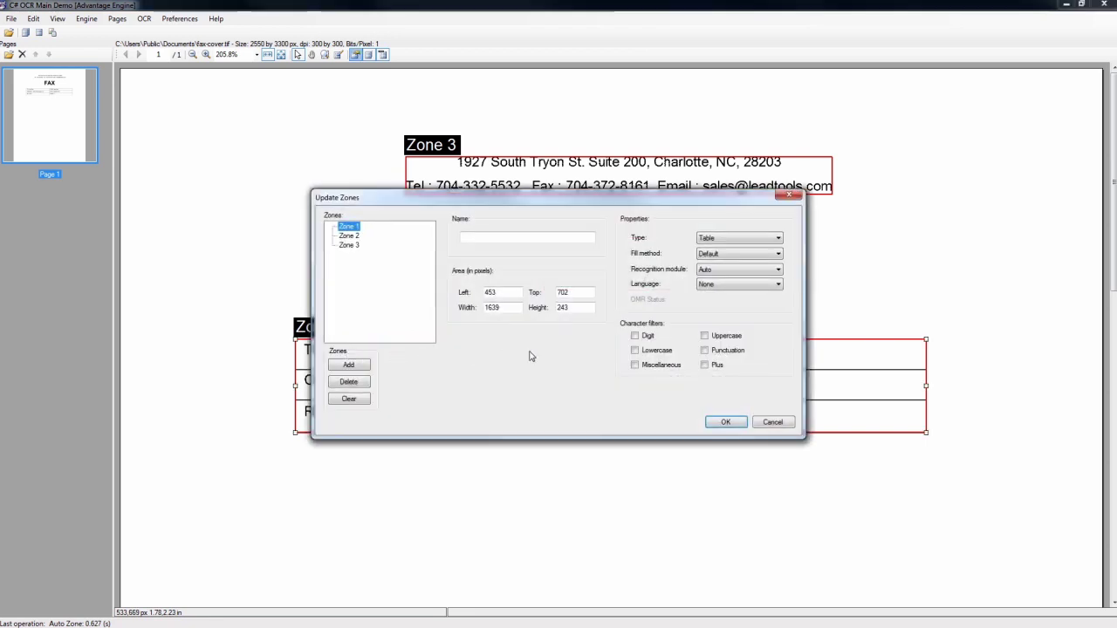
{"action": "left_click", "coordinate": [743, 239]}
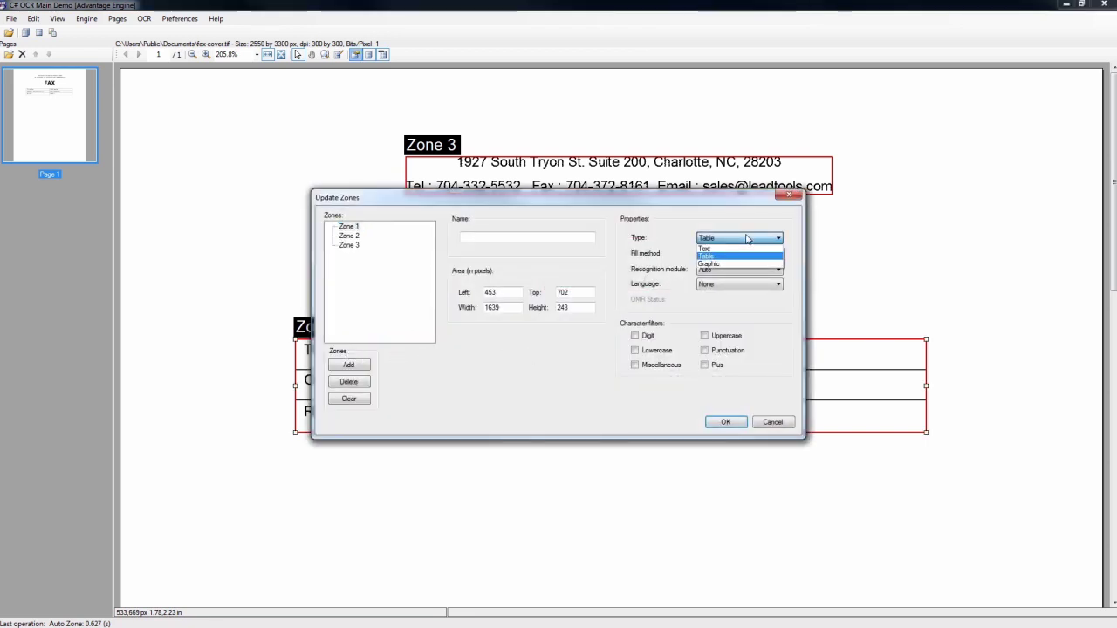
{"action": "left_click", "coordinate": [746, 238]}
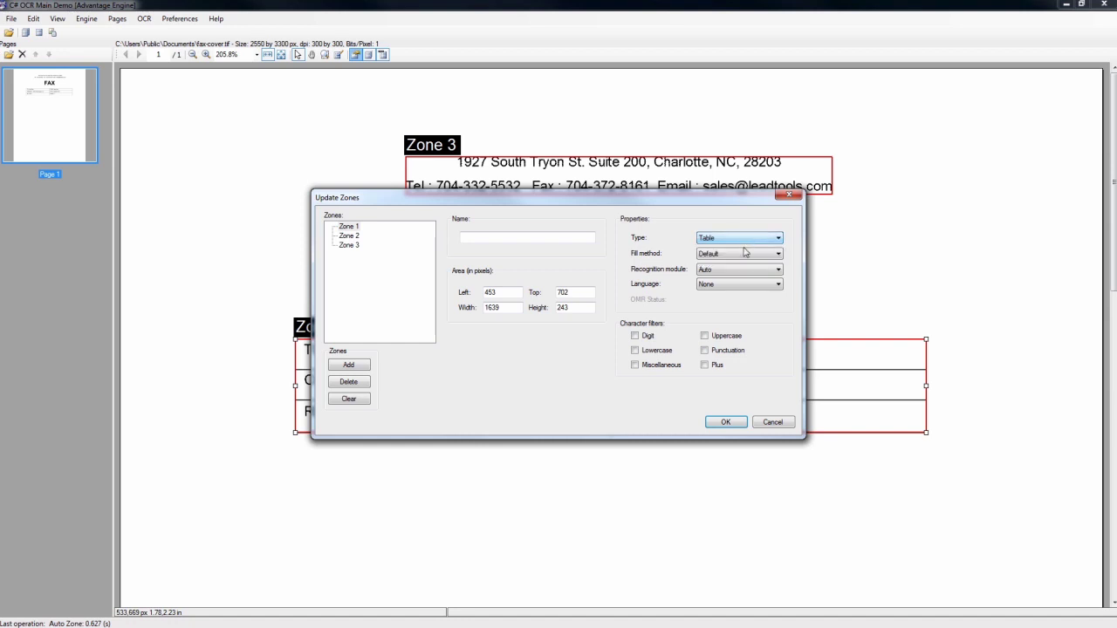
{"action": "left_click", "coordinate": [733, 423]}
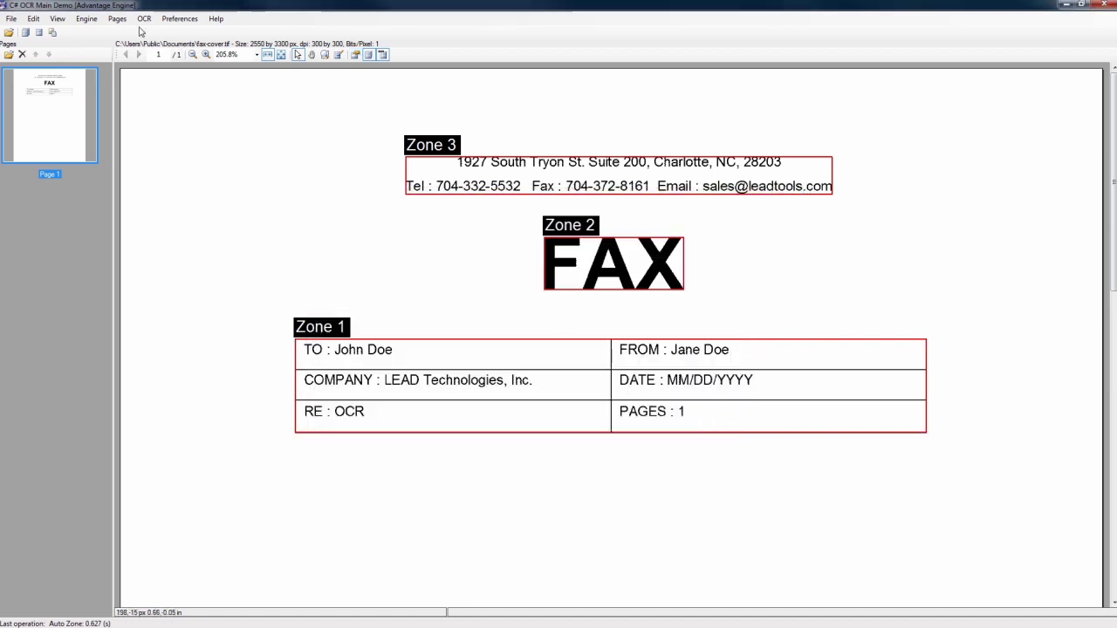
{"action": "left_click", "coordinate": [89, 19]}
{"action": "left_click", "coordinate": [100, 30]}
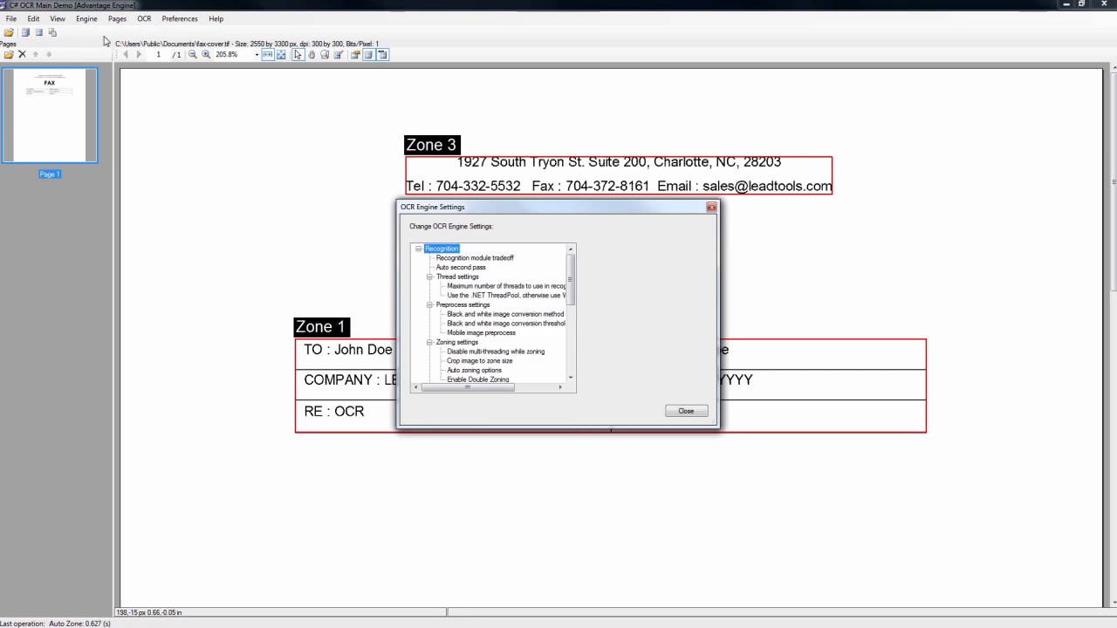
Step: Enable Table Cells as Zones in the Auto zoning options of OCR Engine Settings
{"action": "left_click", "coordinate": [487, 371]}
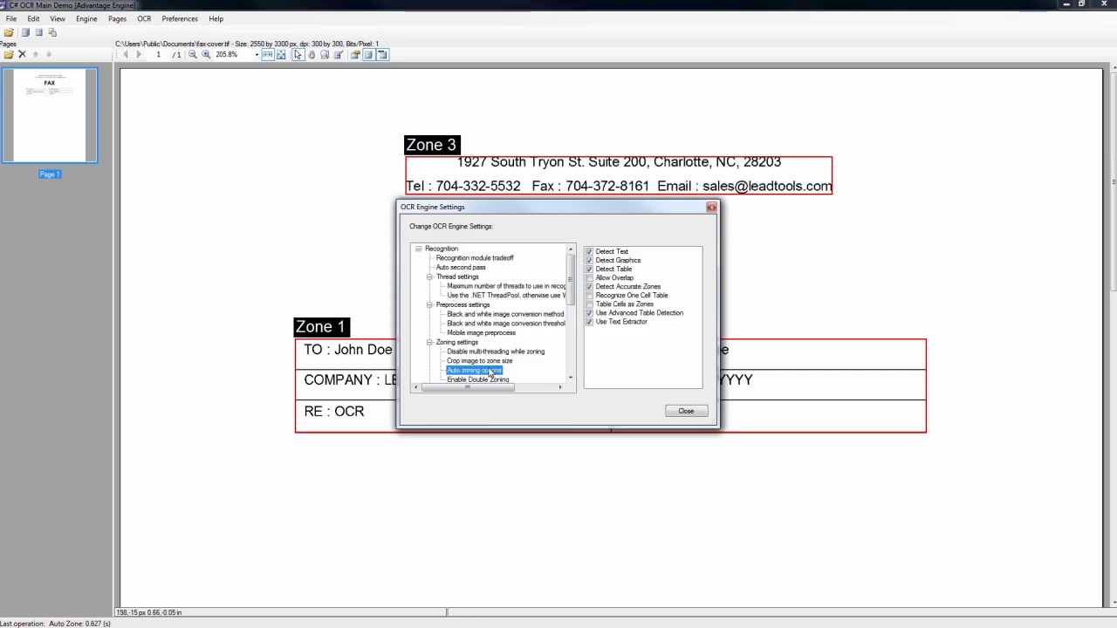
{"action": "left_click", "coordinate": [617, 305]}
{"action": "left_click", "coordinate": [686, 411]}
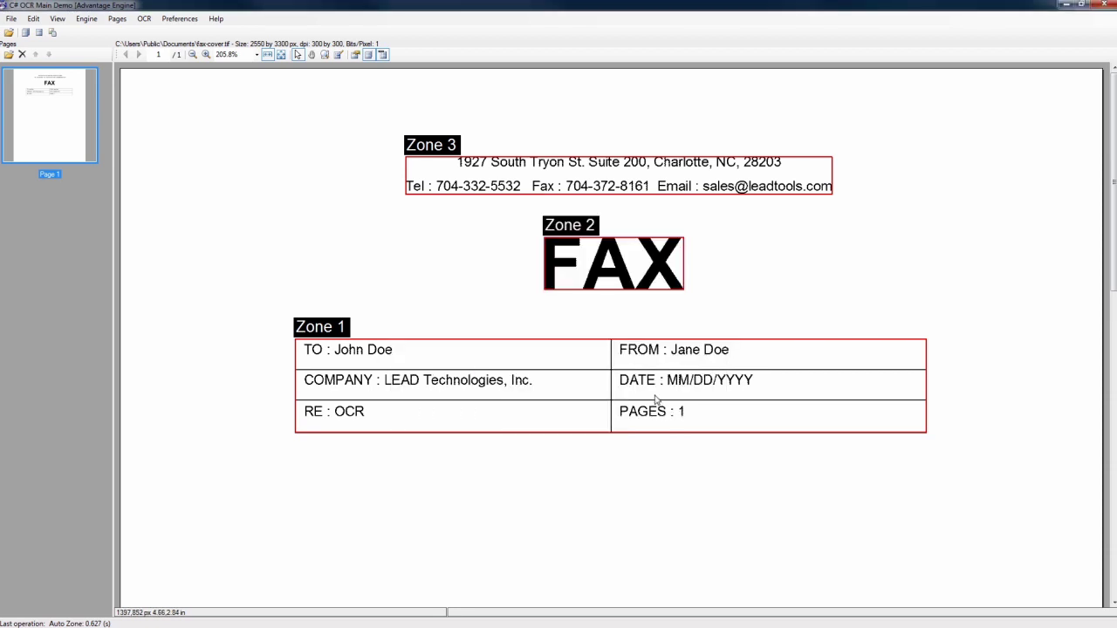
Step: Re-run Auto zone document so the fax page splits into eight zones
{"action": "left_click", "coordinate": [145, 19]}
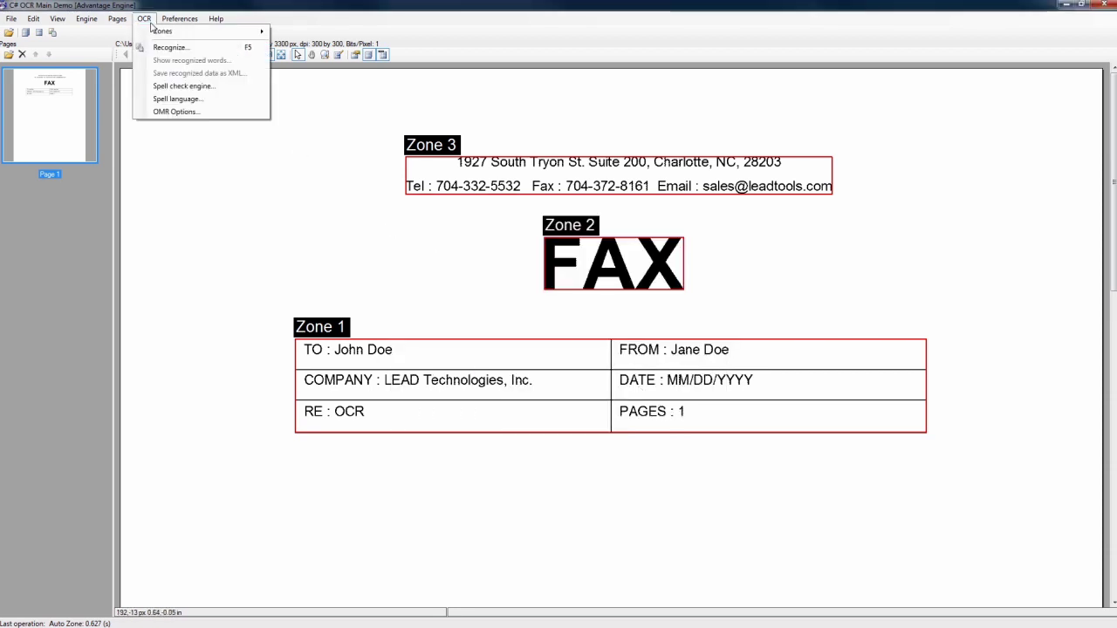
{"action": "mouse_move", "coordinate": [158, 33]}
{"action": "left_click", "coordinate": [303, 33]}
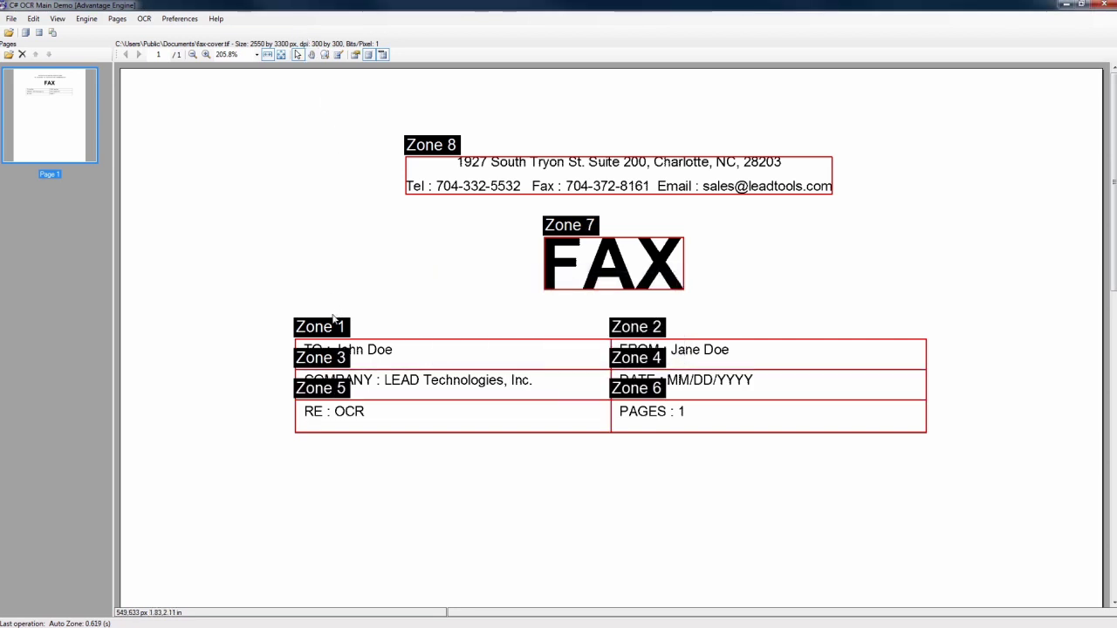
Step: Inspect Zone 6 (PAGES cell) properties, confirming Table type, and cancel without changes
{"action": "left_click", "coordinate": [341, 358]}
{"action": "left_click", "coordinate": [642, 390]}
{"action": "right_click", "coordinate": [641, 390]}
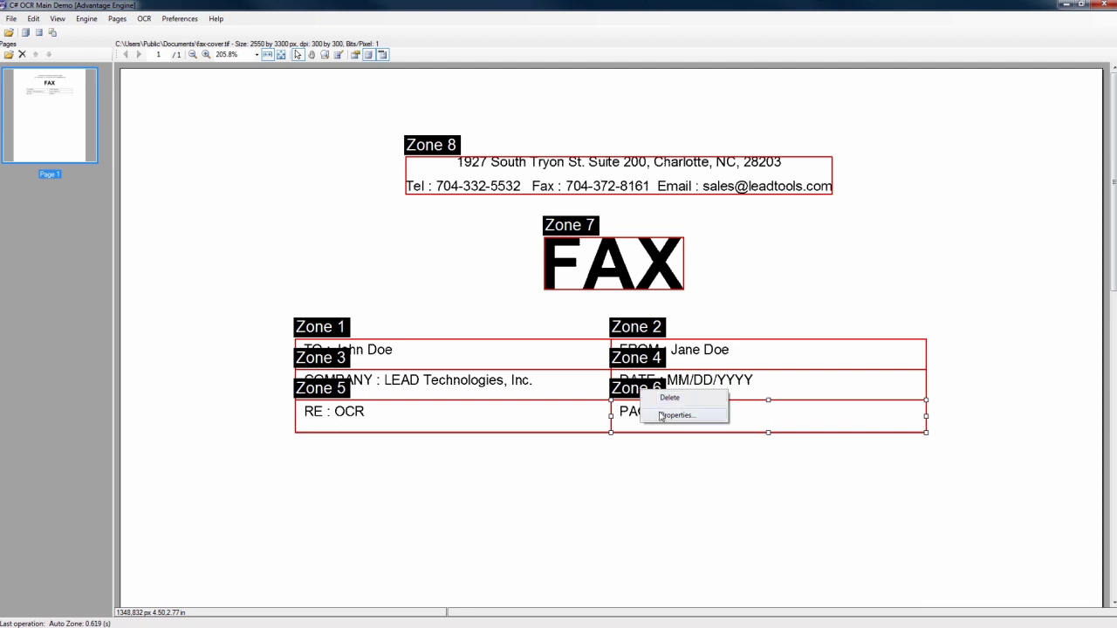
{"action": "left_click", "coordinate": [661, 415]}
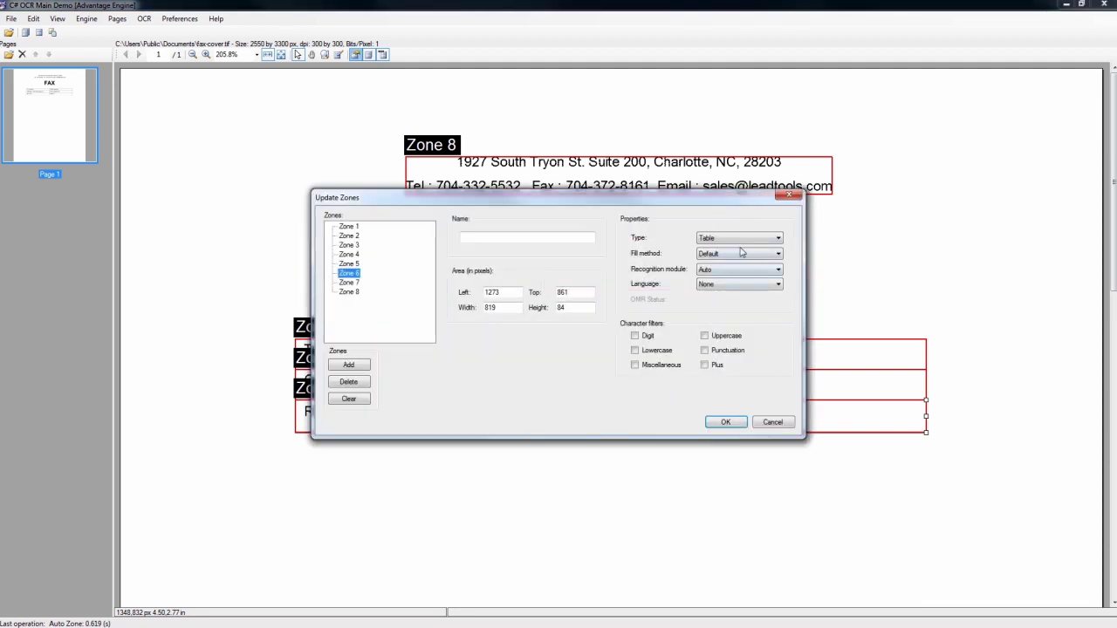
{"action": "left_click", "coordinate": [741, 239]}
{"action": "left_click", "coordinate": [741, 240]}
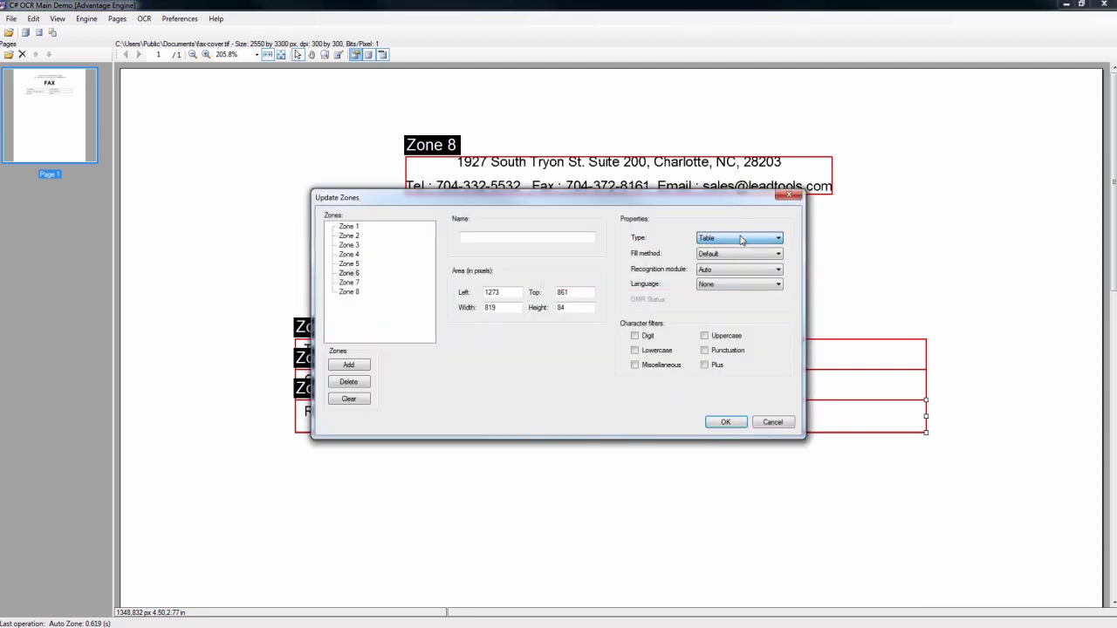
{"action": "left_click", "coordinate": [768, 422]}
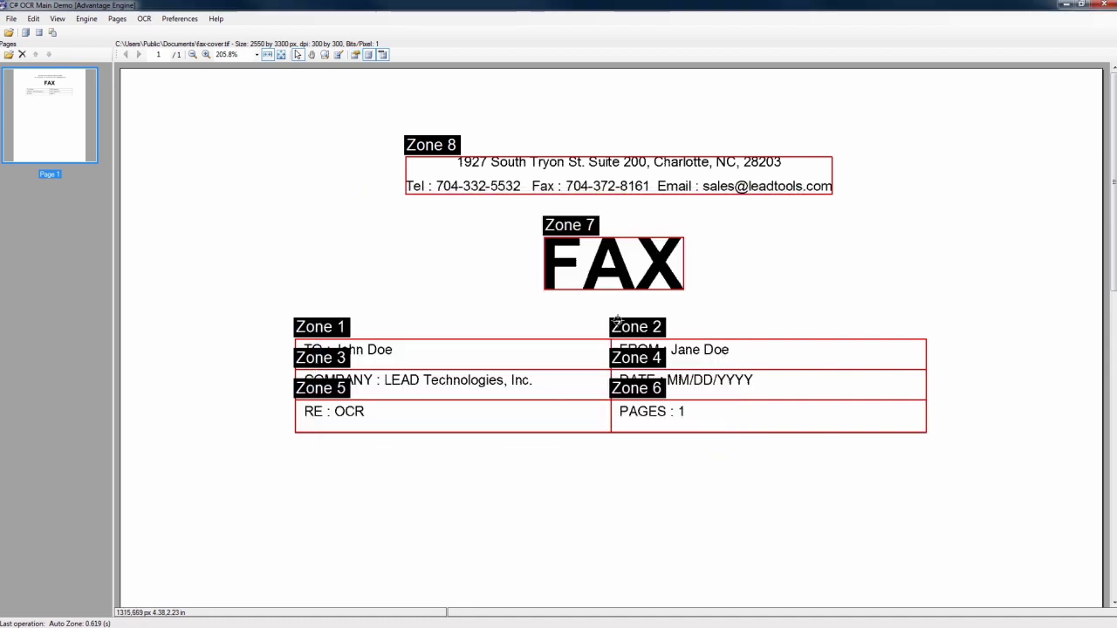
{"action": "left_click", "coordinate": [145, 18]}
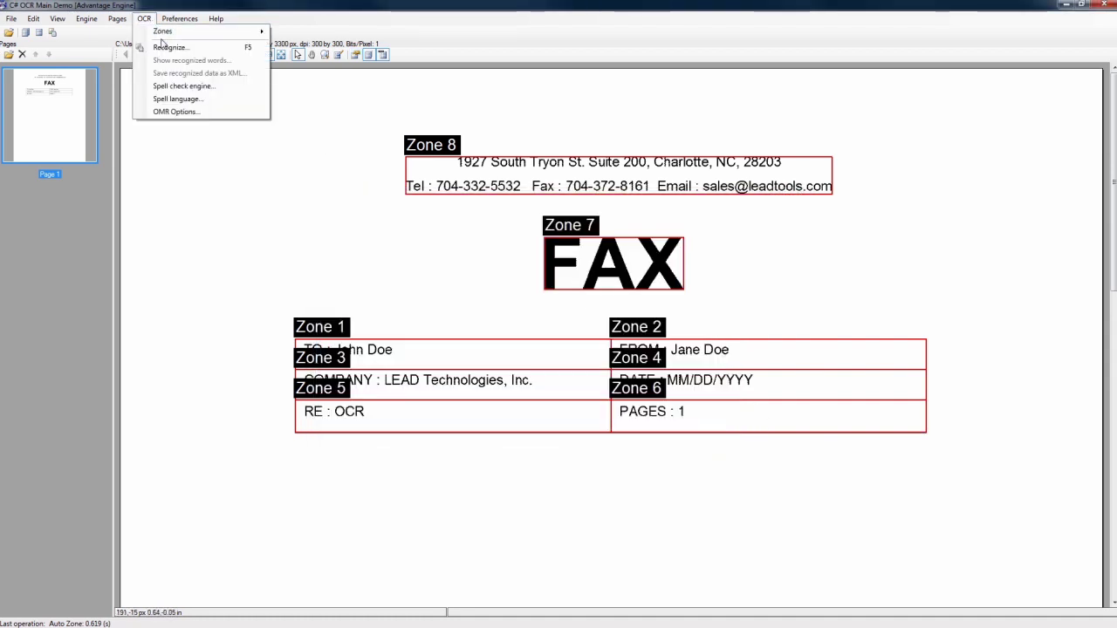
Step: Recognize the zoned fax cover into OCR_Demo.doc in Microsoft Word format and inspect the text boxes
{"action": "left_click", "coordinate": [167, 47]}
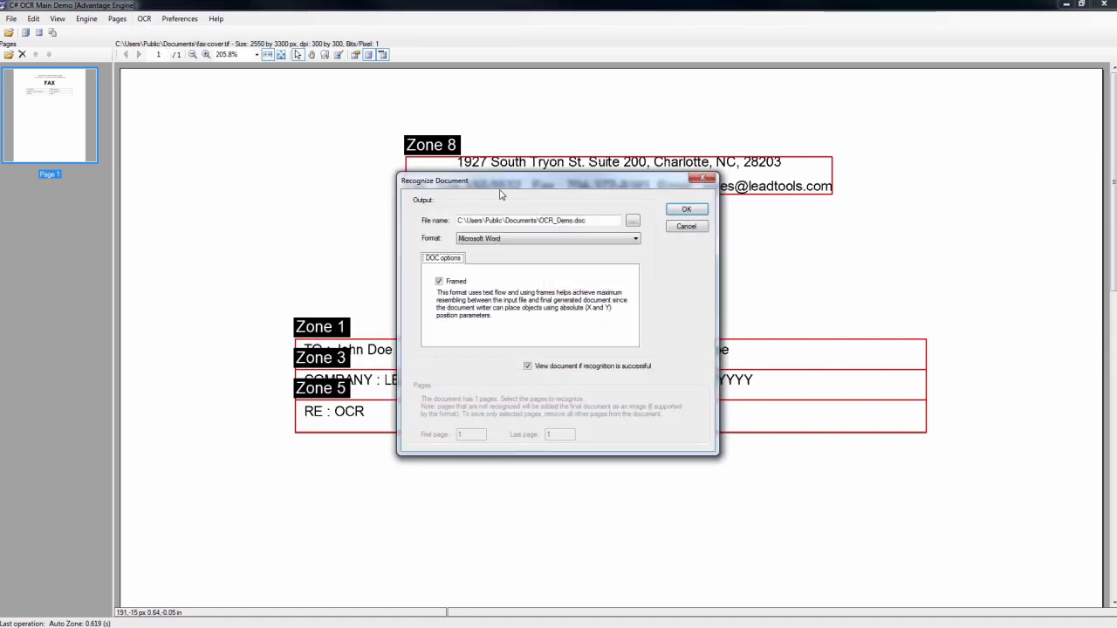
{"action": "left_click", "coordinate": [685, 210]}
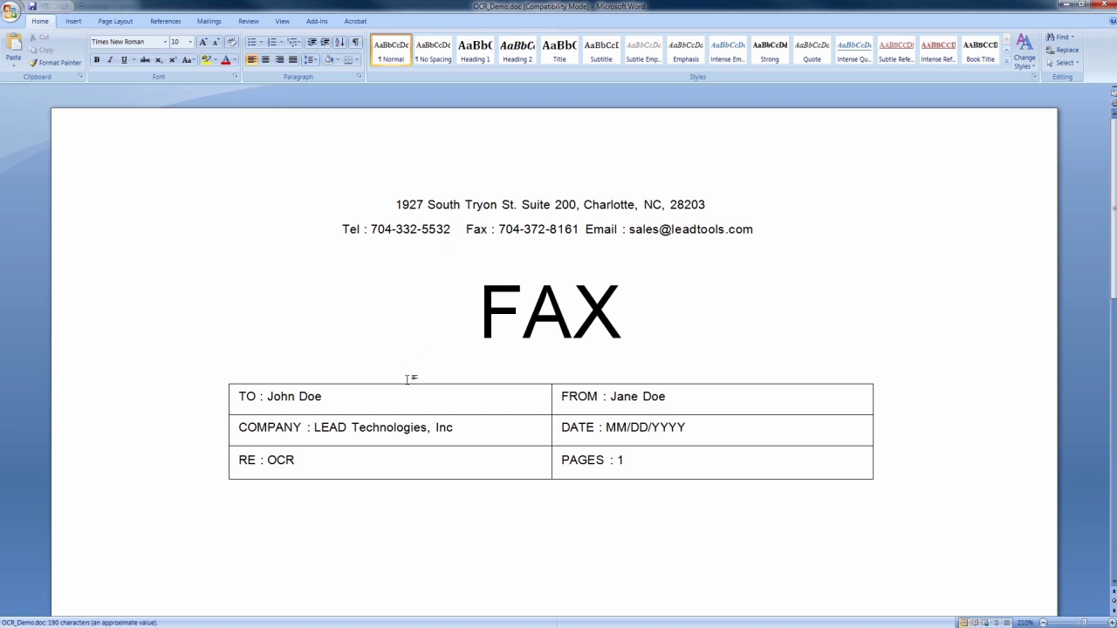
{"action": "left_click", "coordinate": [409, 384]}
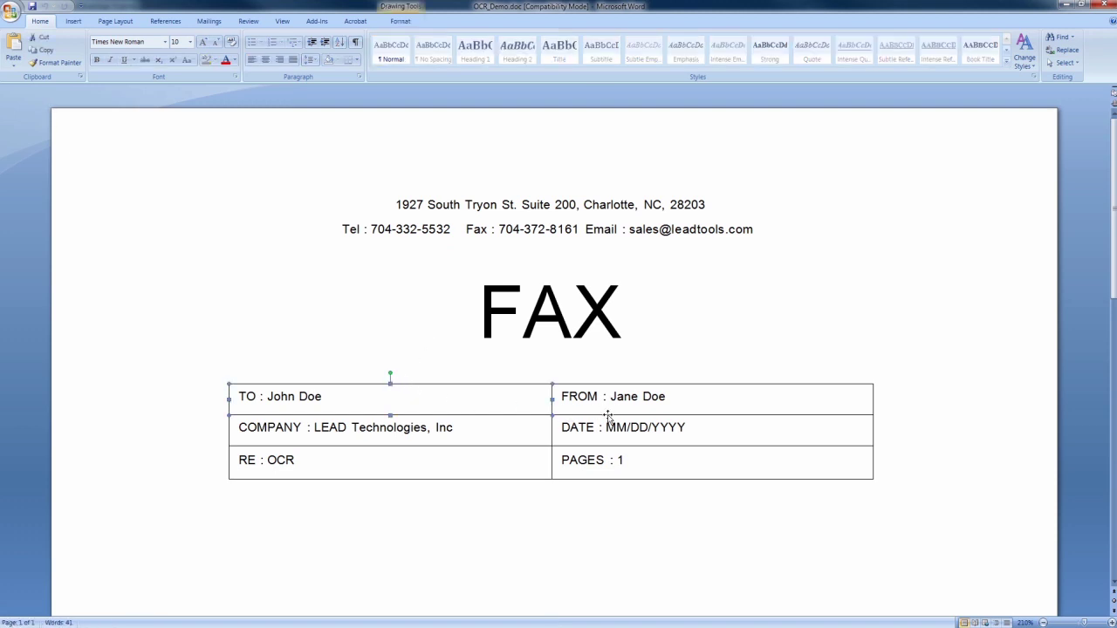
{"action": "left_click_drag", "start_coordinate": [390, 203], "coordinate": [414, 229]}
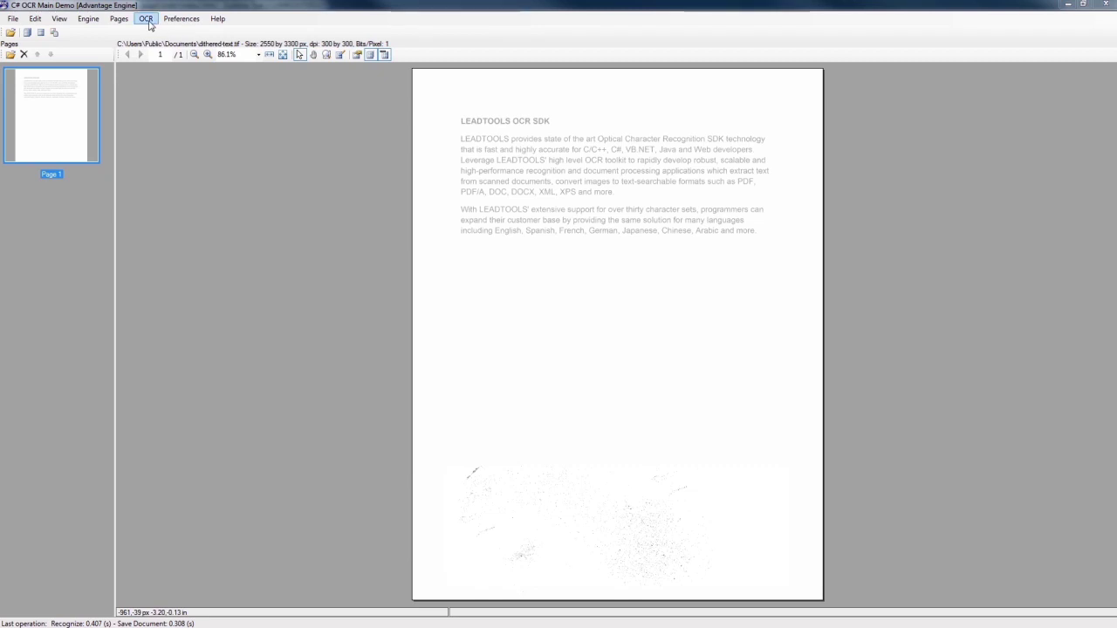
Step: Recognize dithered-text.tif into OCR_Demo.pdf as Adobe PDF with Image over text off
{"action": "left_click", "coordinate": [146, 18]}
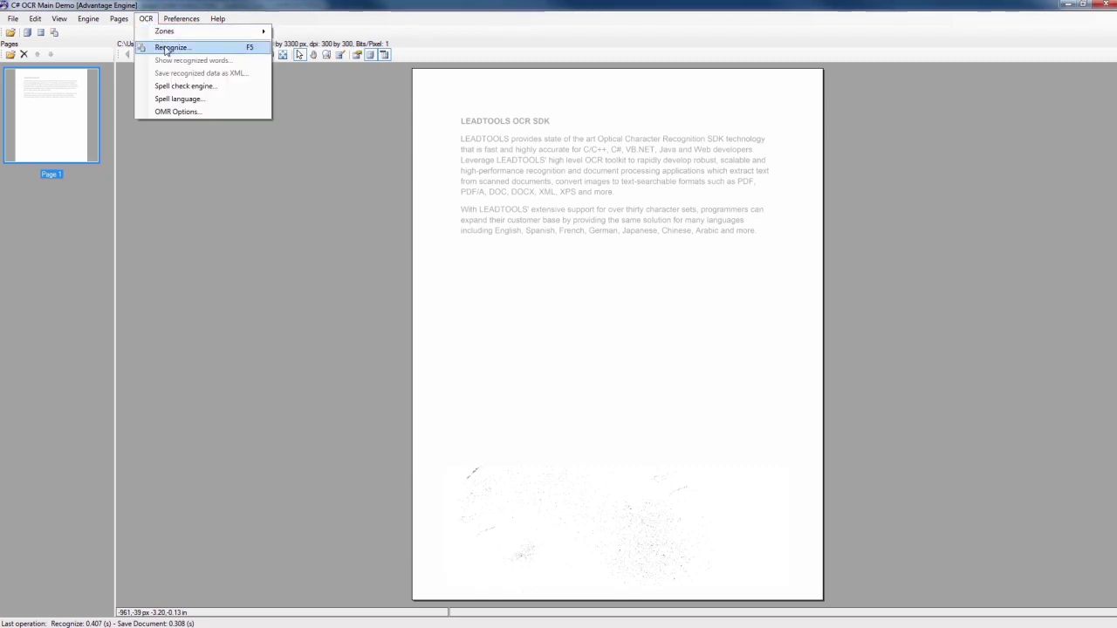
{"action": "left_click", "coordinate": [166, 47]}
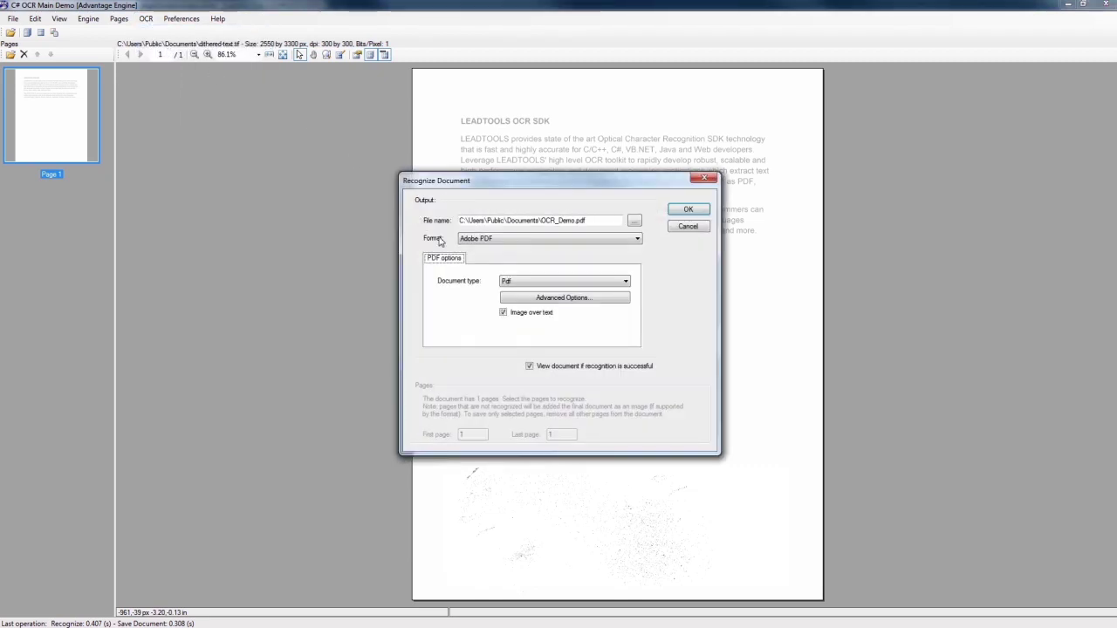
{"action": "left_click", "coordinate": [503, 313]}
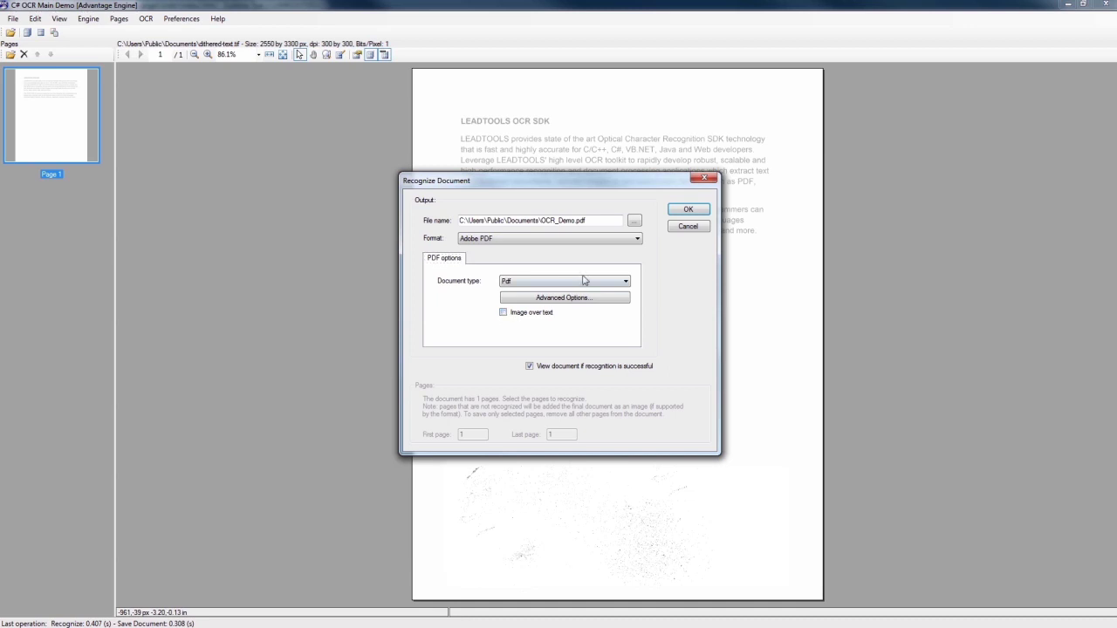
{"action": "left_click", "coordinate": [687, 212]}
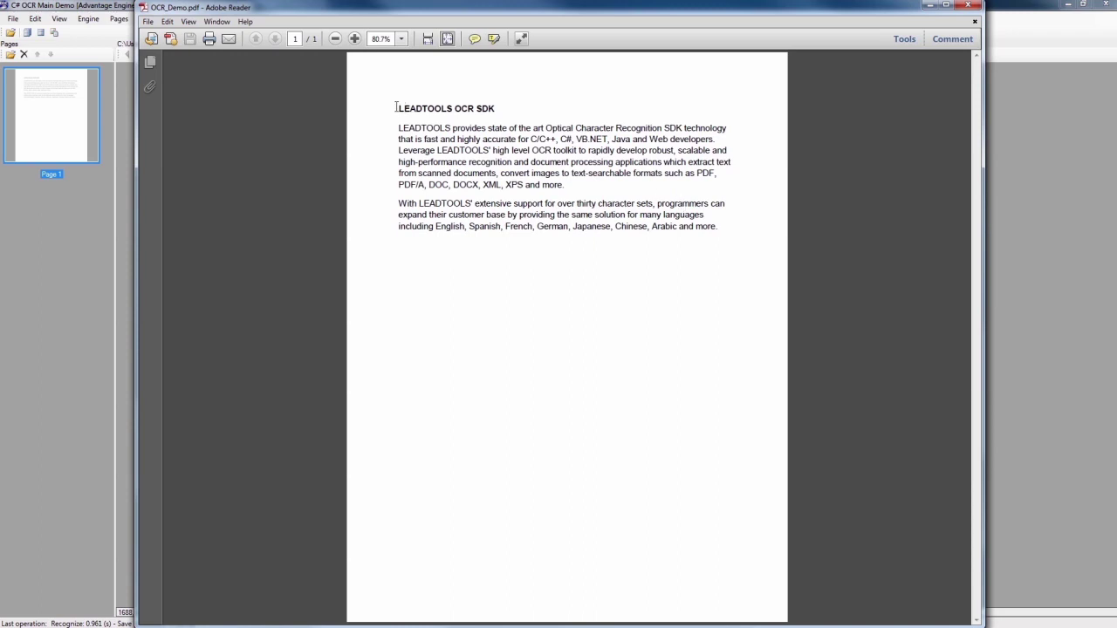
Step: Select the PDF text to confirm it's searchable, zoom in to 125%, and close Adobe Reader
{"action": "left_click_drag", "start_coordinate": [395, 106], "coordinate": [714, 232]}
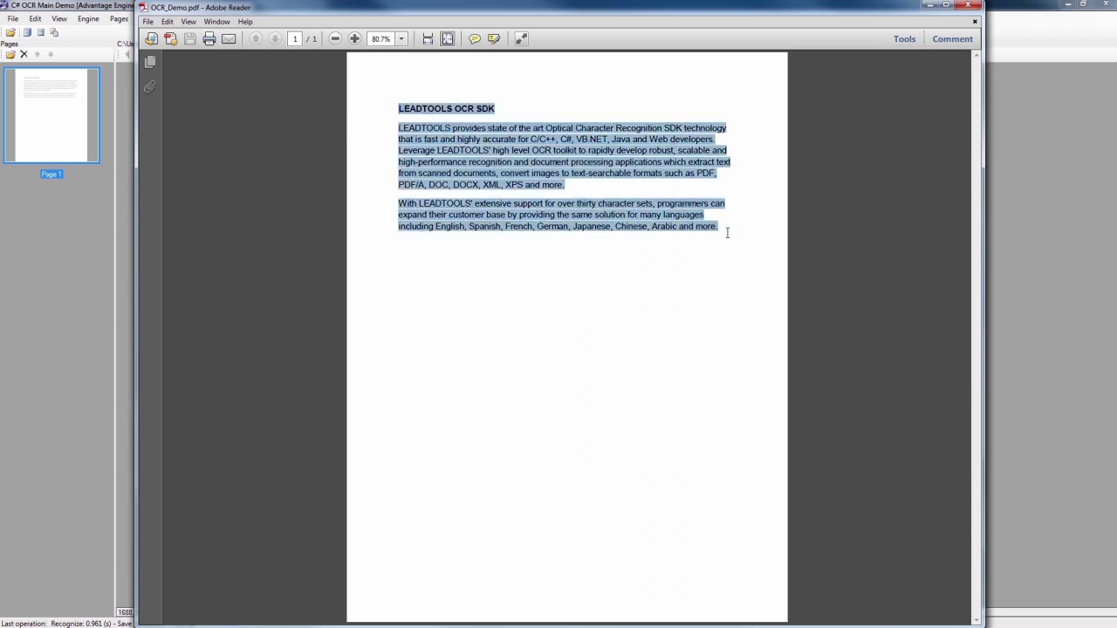
{"action": "left_click", "coordinate": [727, 233]}
{"action": "left_click", "coordinate": [354, 38]}
{"action": "left_click", "coordinate": [354, 38]}
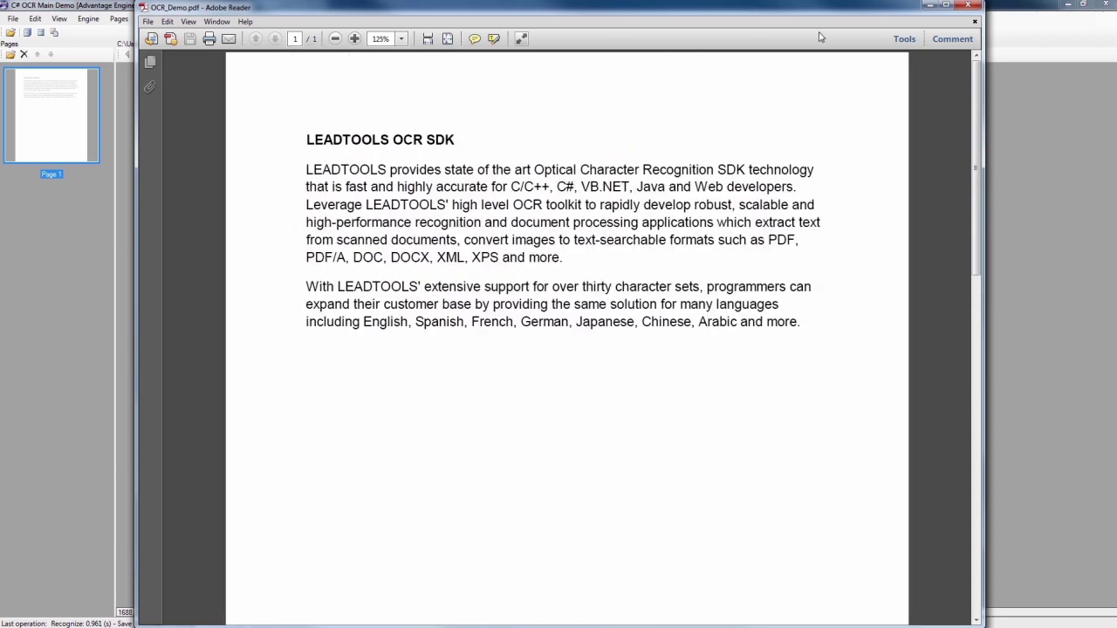
{"action": "left_click", "coordinate": [967, 5]}
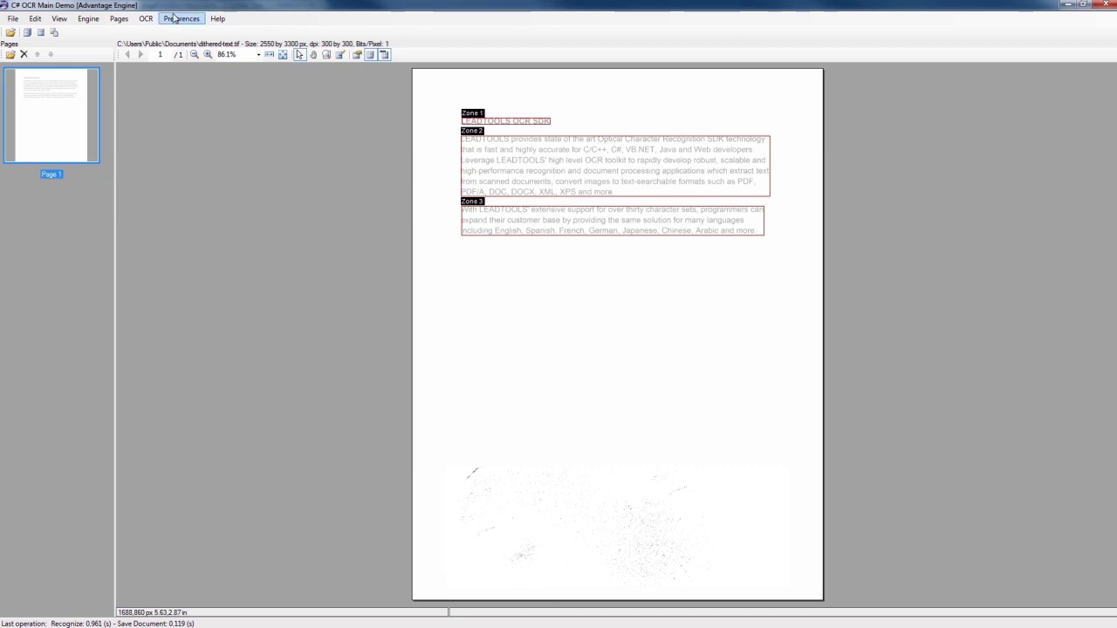
Step: Re-run OCR Recognize with Image over text checked and save OCR_Demo.pdf
{"action": "left_click", "coordinate": [146, 18]}
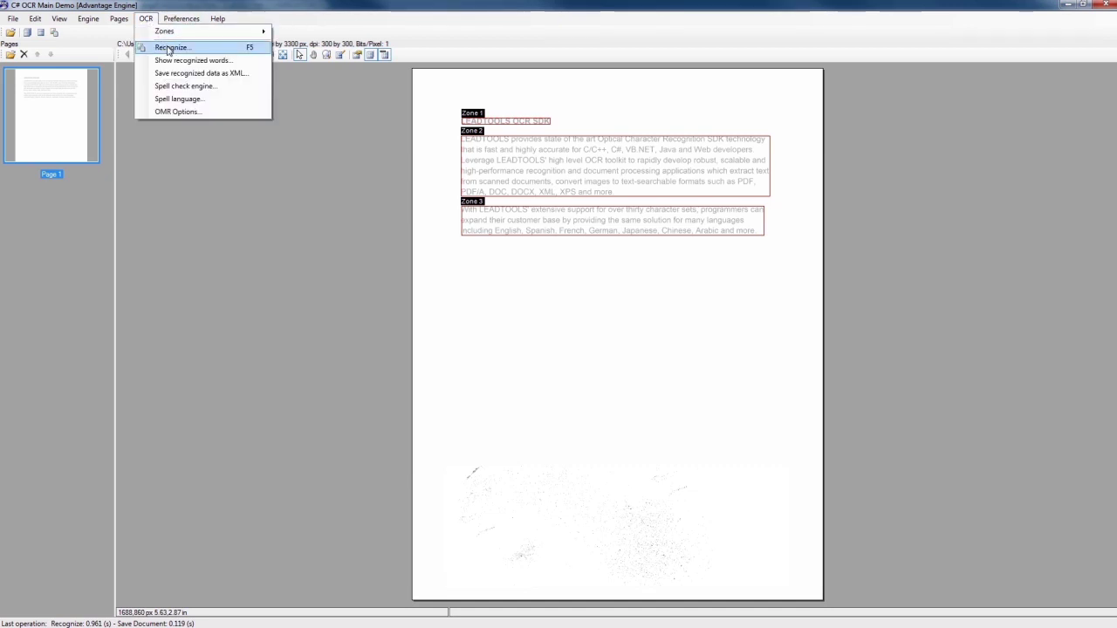
{"action": "left_click", "coordinate": [169, 48]}
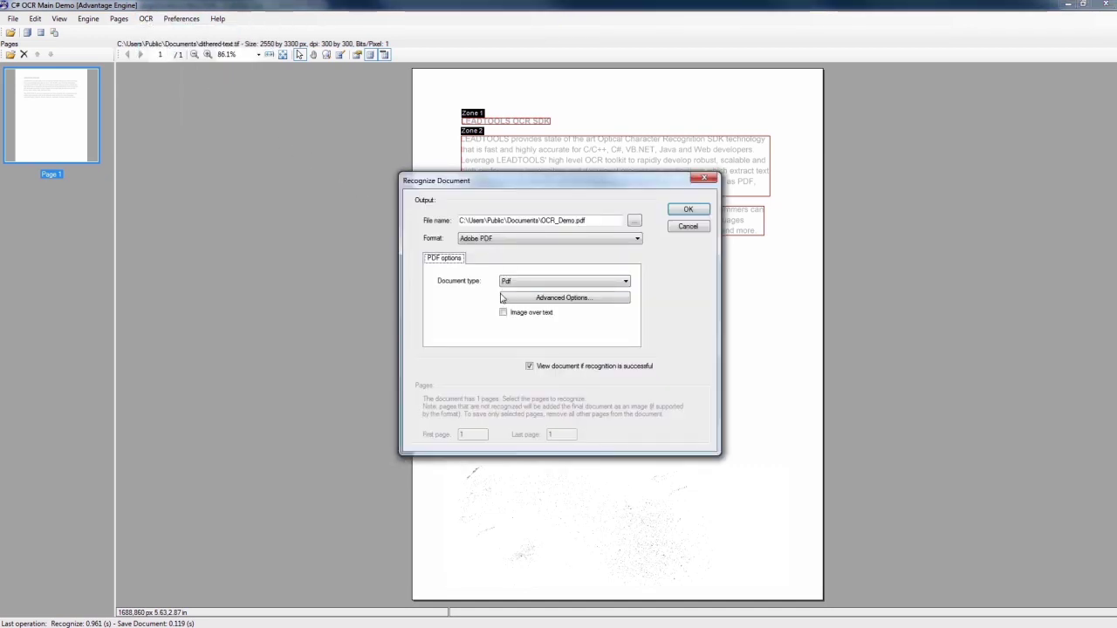
{"action": "left_click", "coordinate": [506, 313]}
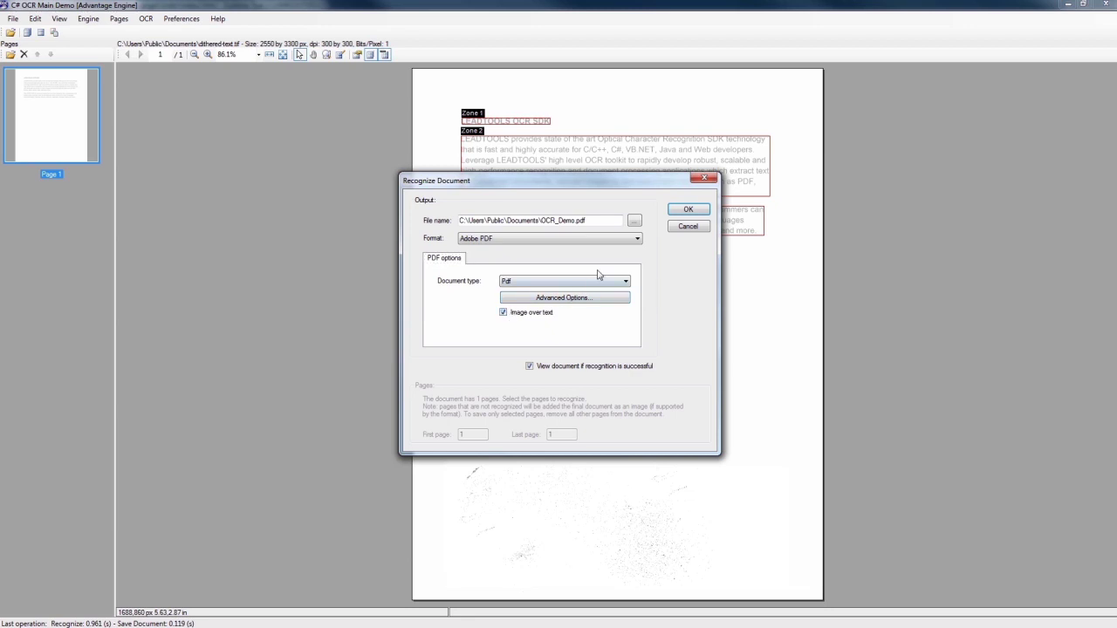
{"action": "left_click", "coordinate": [688, 210]}
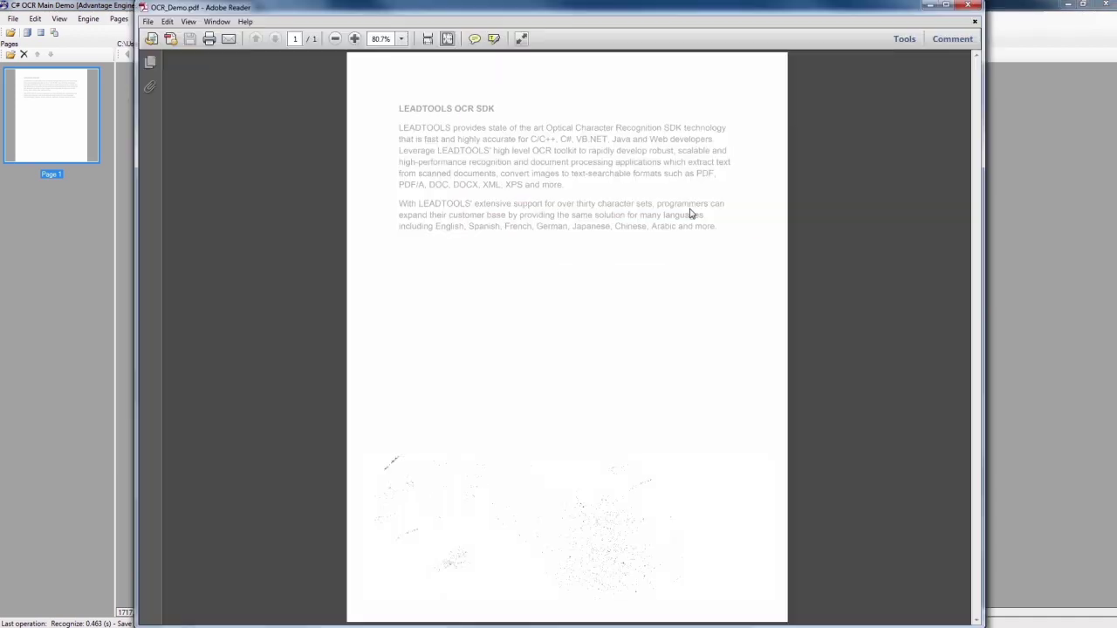
Step: Zoom the PDF to 200%, select all its text, copy it and paste into Notepad
{"action": "left_click", "coordinate": [354, 38]}
{"action": "left_click", "coordinate": [354, 39]}
{"action": "left_click", "coordinate": [355, 38]}
{"action": "left_click", "coordinate": [355, 38]}
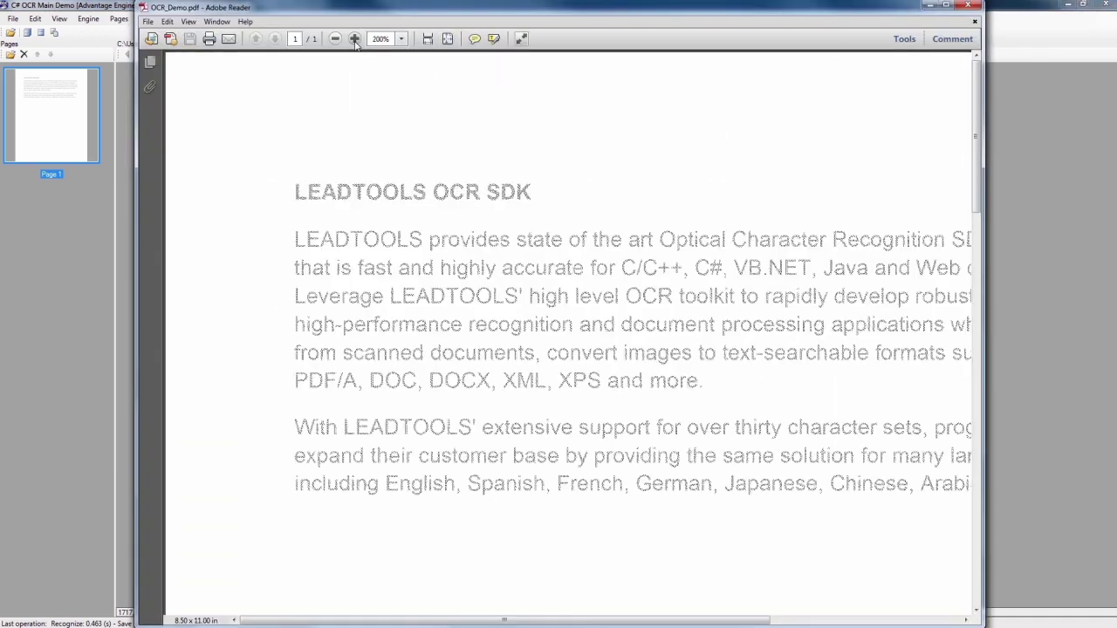
{"action": "key", "text": "ctrl+a"}
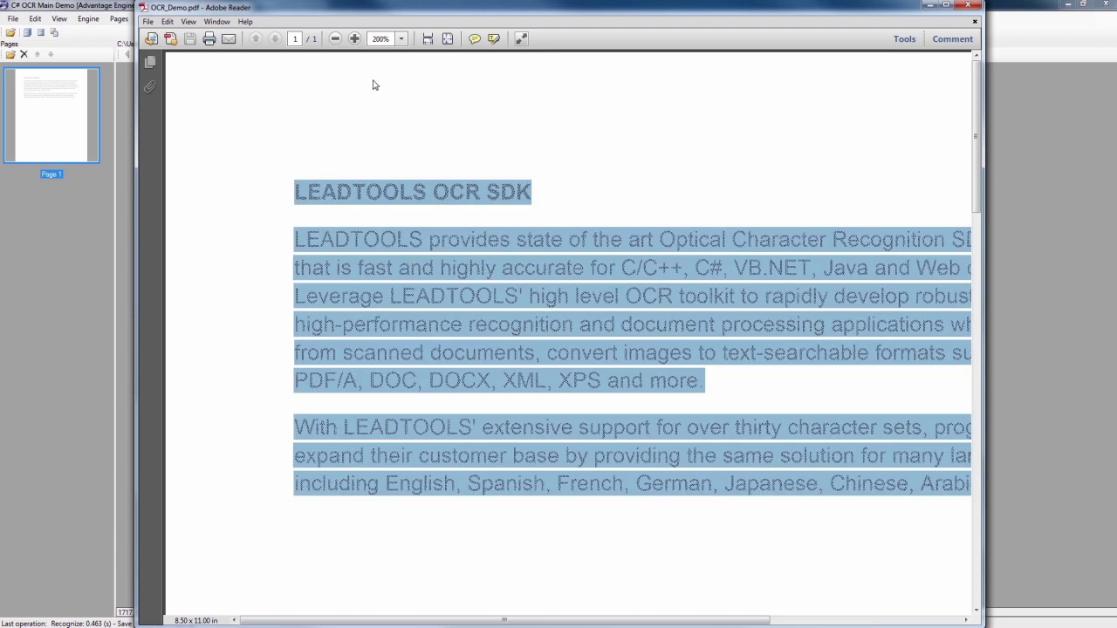
{"action": "right_click", "coordinate": [393, 190]}
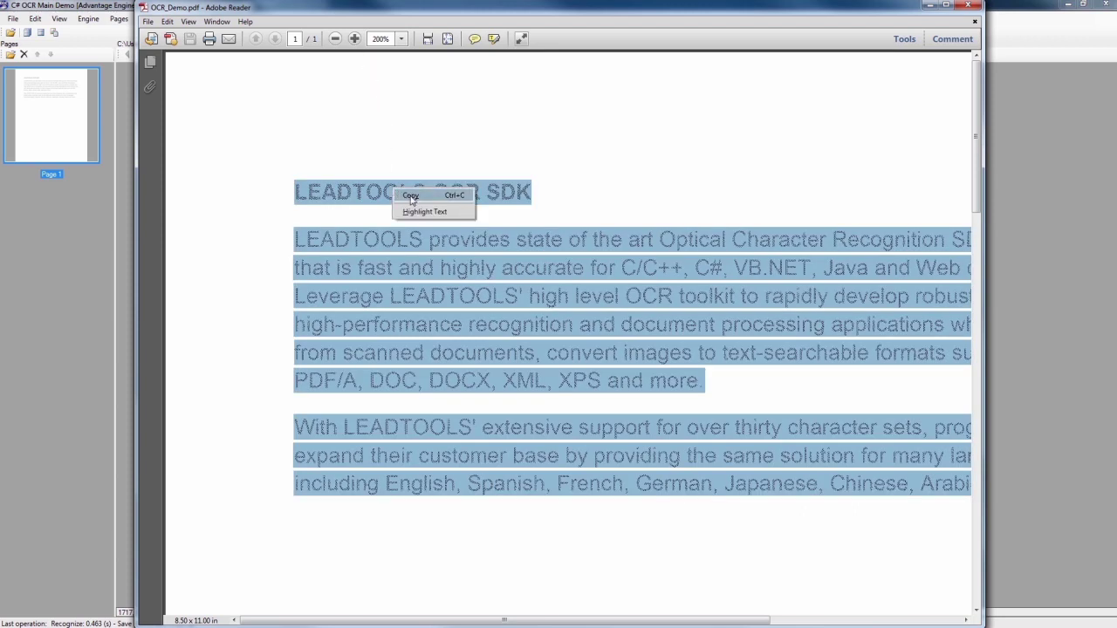
{"action": "left_click", "coordinate": [411, 196]}
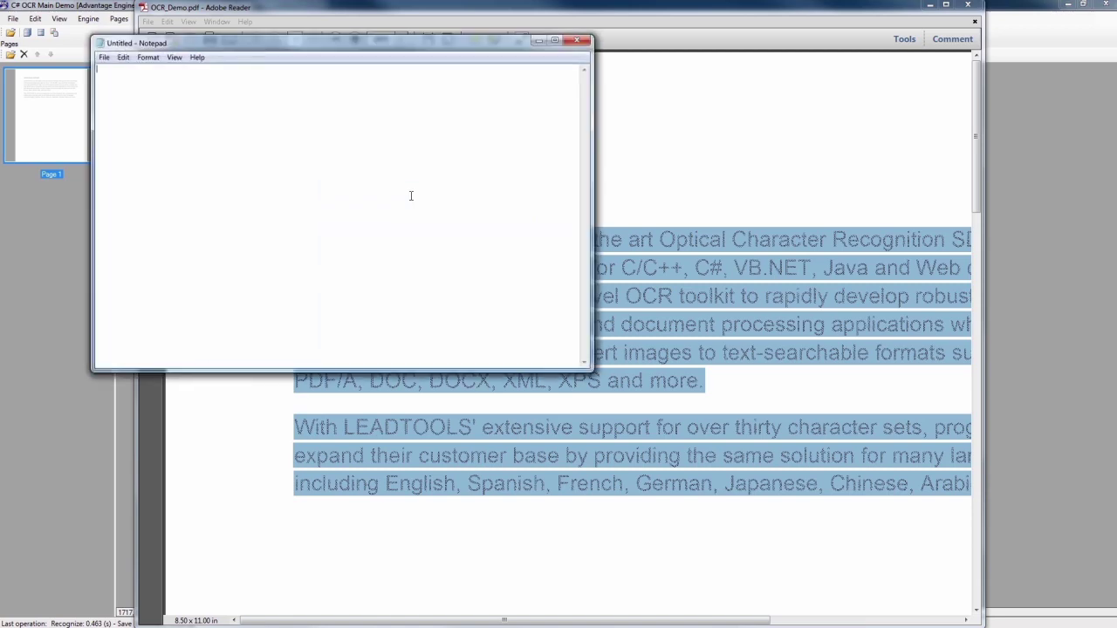
{"action": "key", "text": "ctrl+v"}
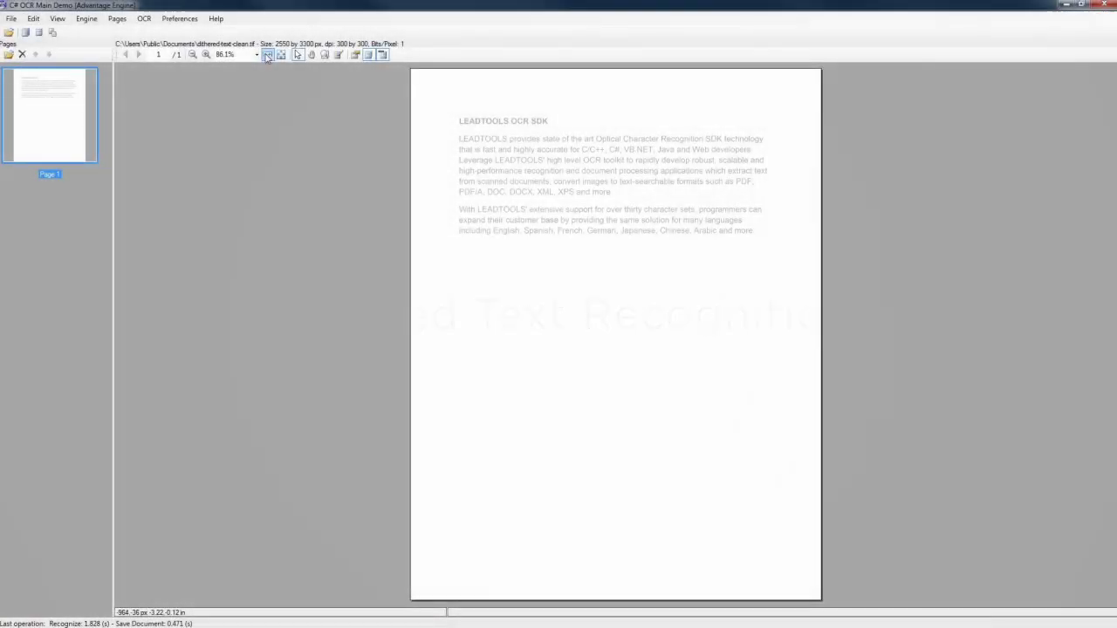
Step: Fit the page width, then run OCR Recognize with Image over text unchecked to save OCR_Demo.pdf
{"action": "left_click", "coordinate": [267, 55]}
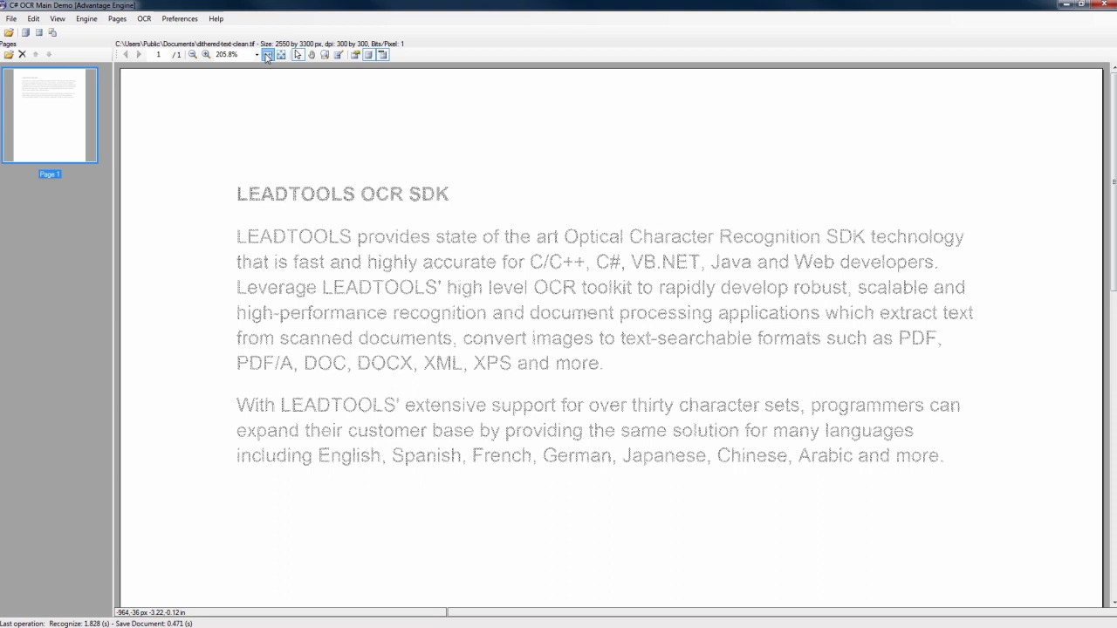
{"action": "left_click", "coordinate": [145, 19]}
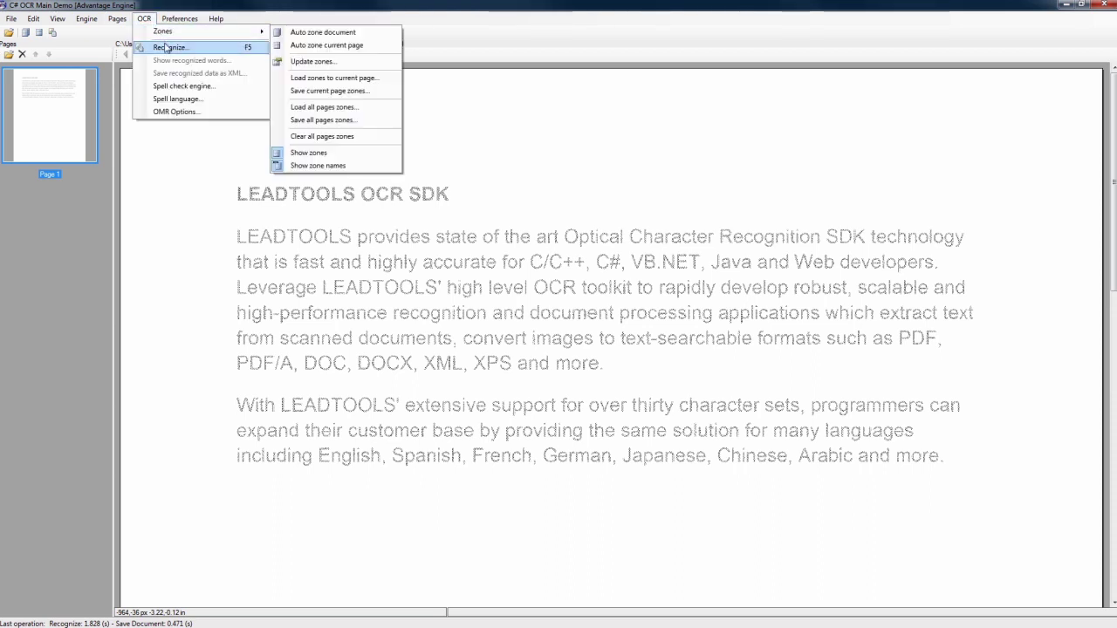
{"action": "left_click", "coordinate": [169, 47]}
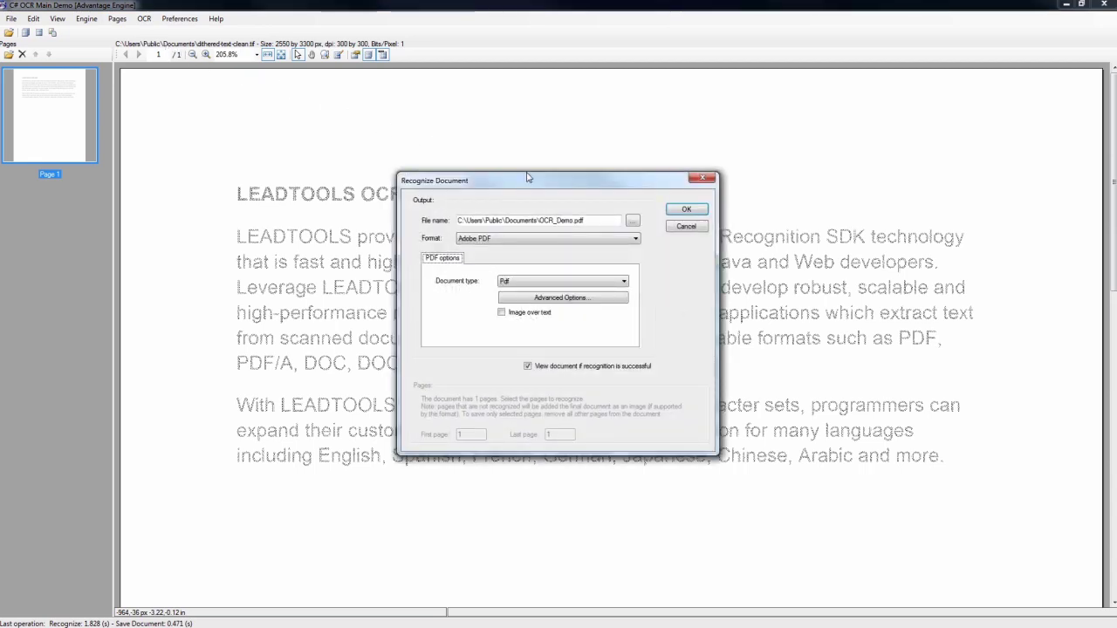
{"action": "left_click", "coordinate": [687, 211]}
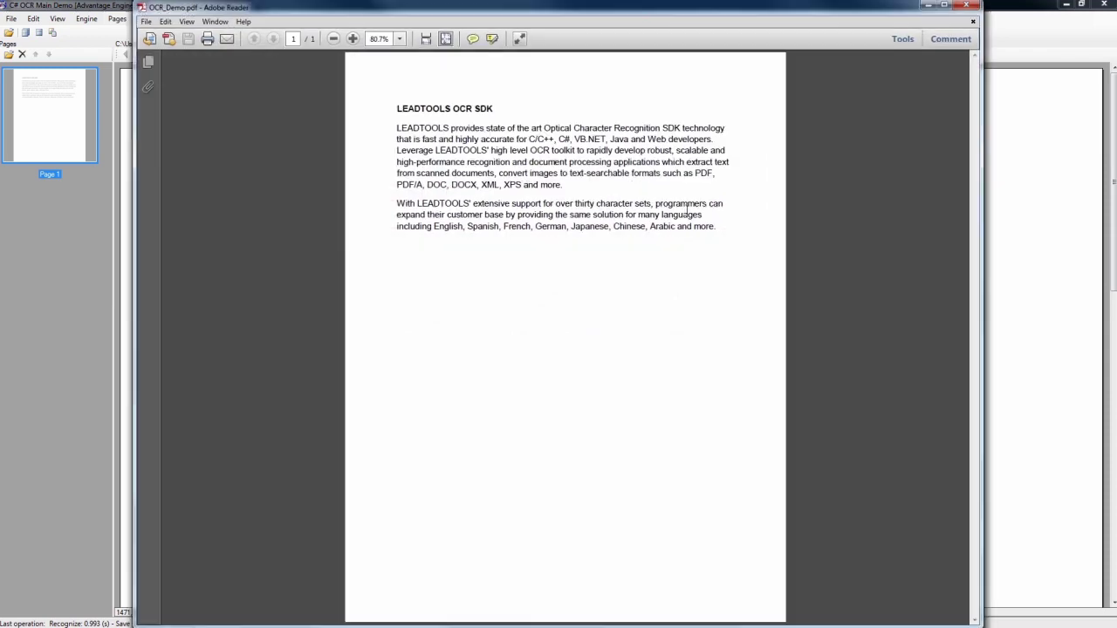
Step: Select all text in the text-only PDF, copy it, and paste it into Notepad
{"action": "key", "text": "ctrl+a"}
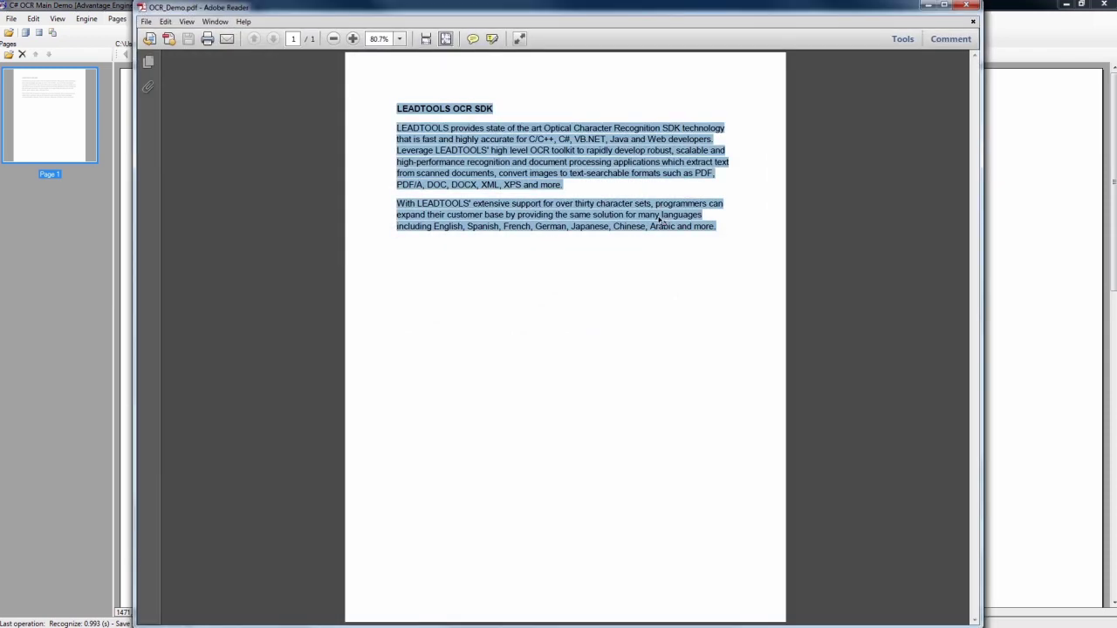
{"action": "right_click", "coordinate": [645, 177]}
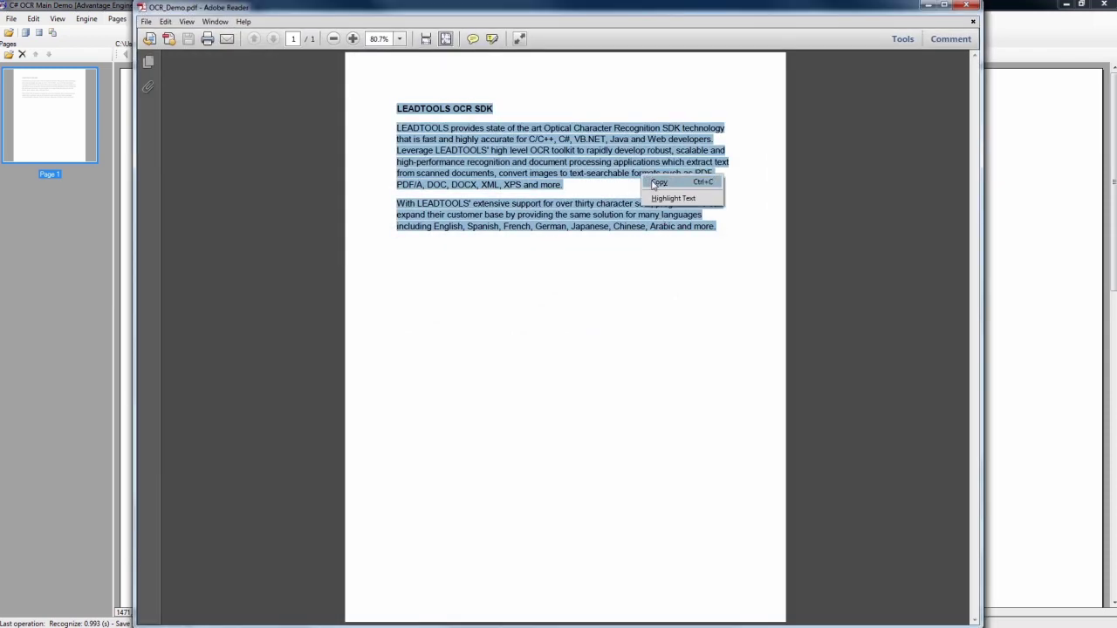
{"action": "left_click", "coordinate": [652, 180]}
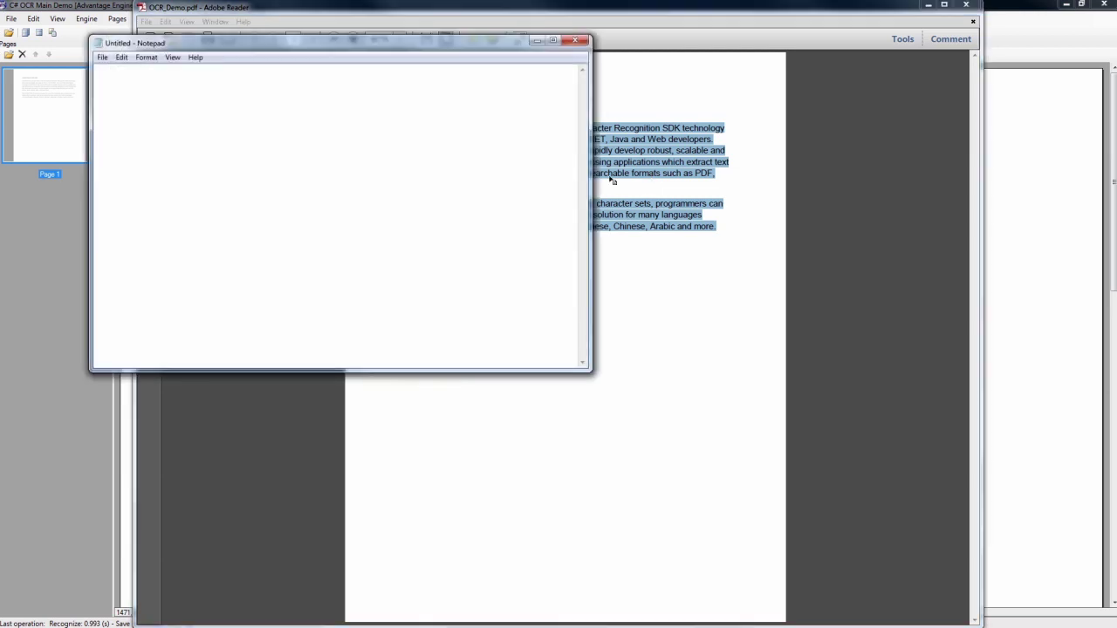
{"action": "right_click", "coordinate": [371, 110]}
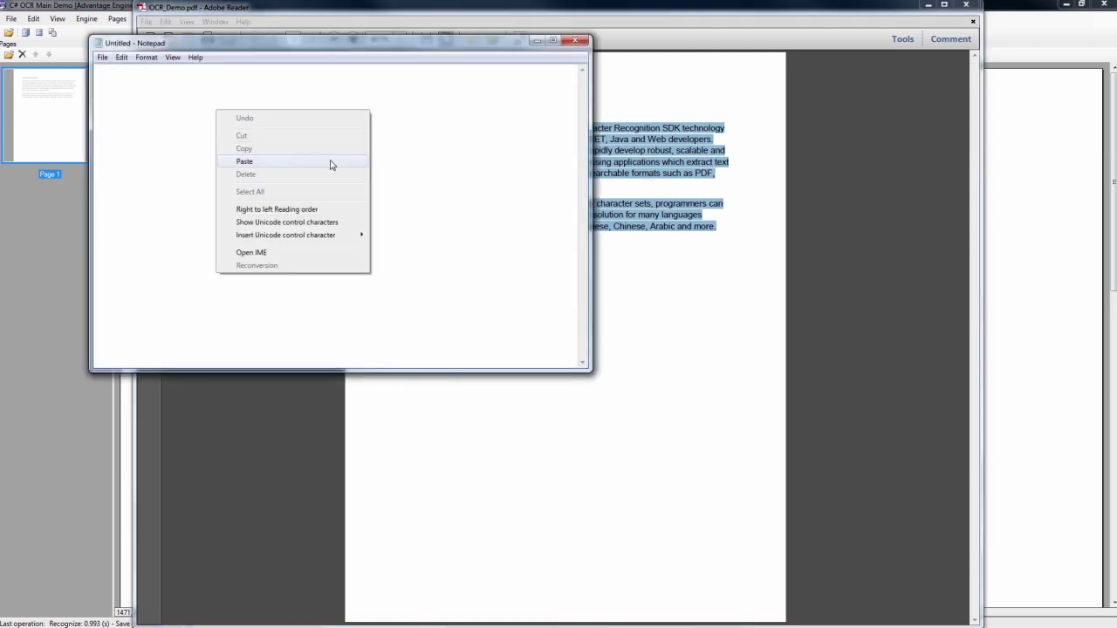
{"action": "left_click", "coordinate": [245, 161]}
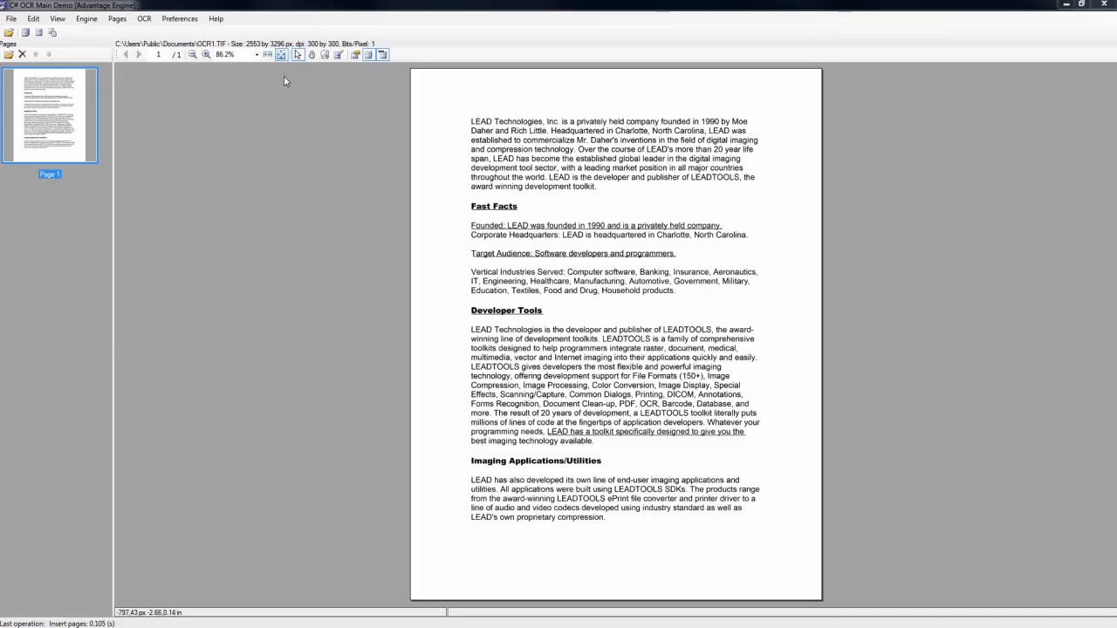
Step: Fit the page width and recognize OCR1 as a framed Microsoft Word file, OCR_Demo.doc
{"action": "left_click", "coordinate": [268, 55]}
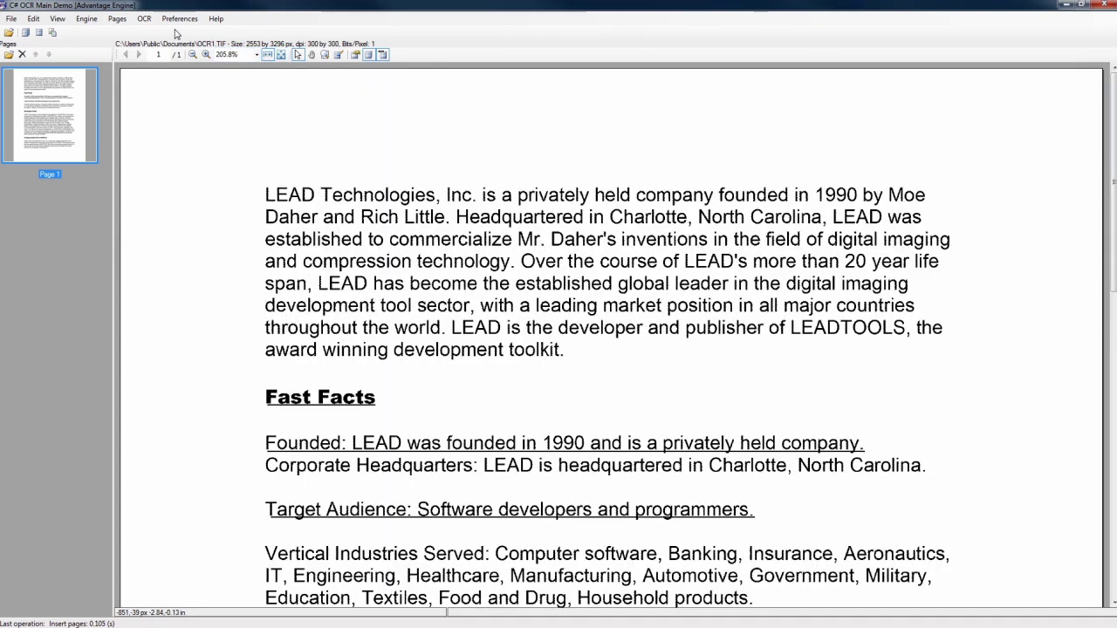
{"action": "left_click", "coordinate": [147, 19]}
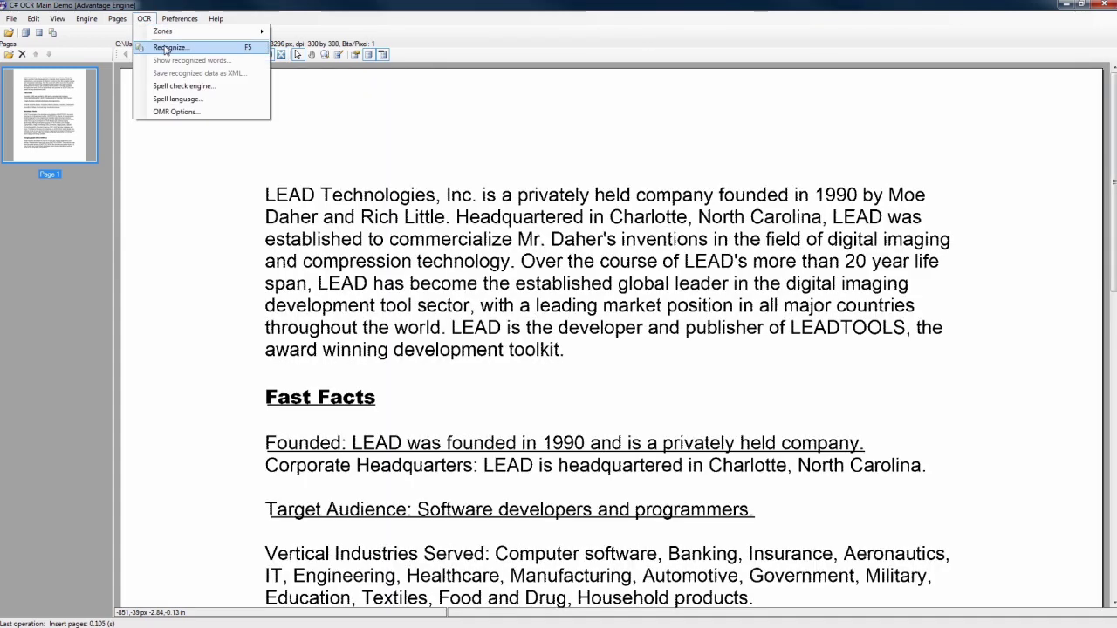
{"action": "left_click", "coordinate": [168, 47]}
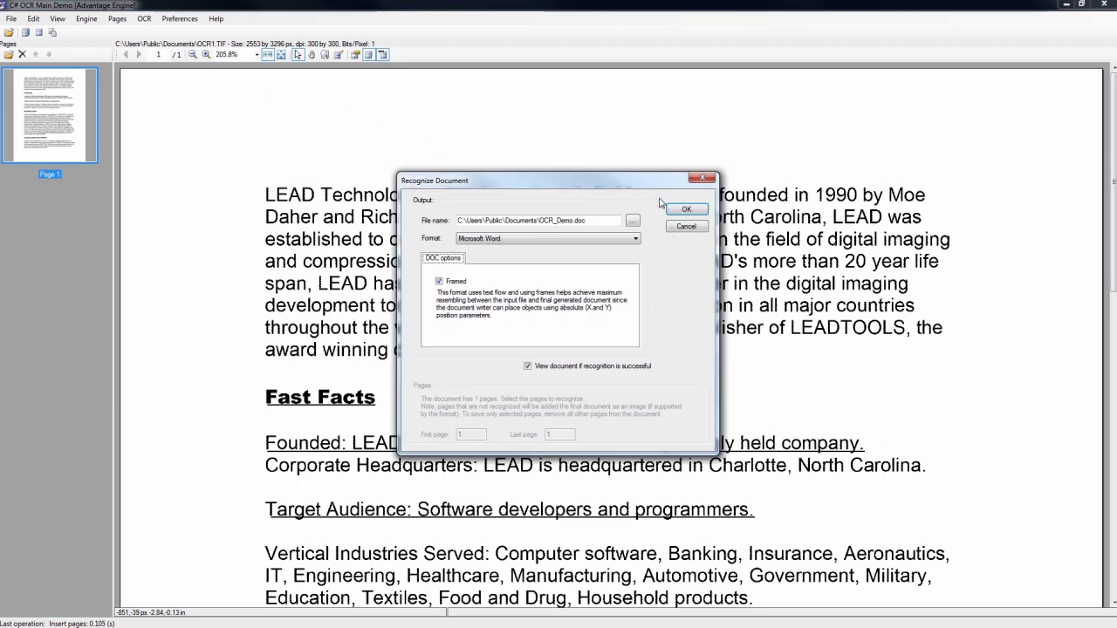
{"action": "left_click", "coordinate": [686, 211]}
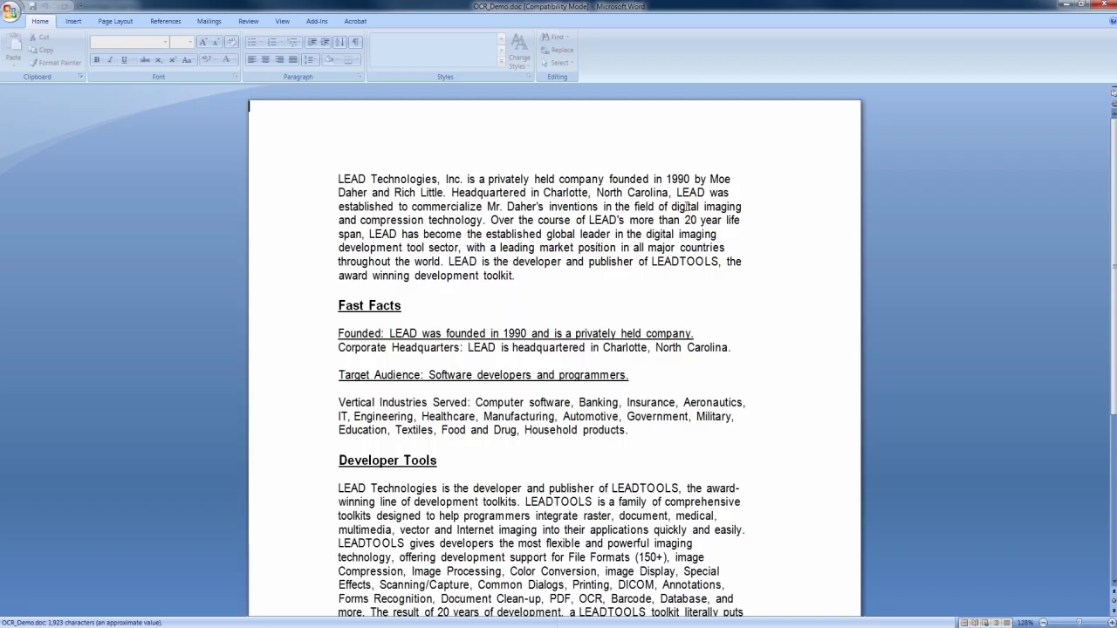
{"action": "triple_click", "coordinate": [624, 335]}
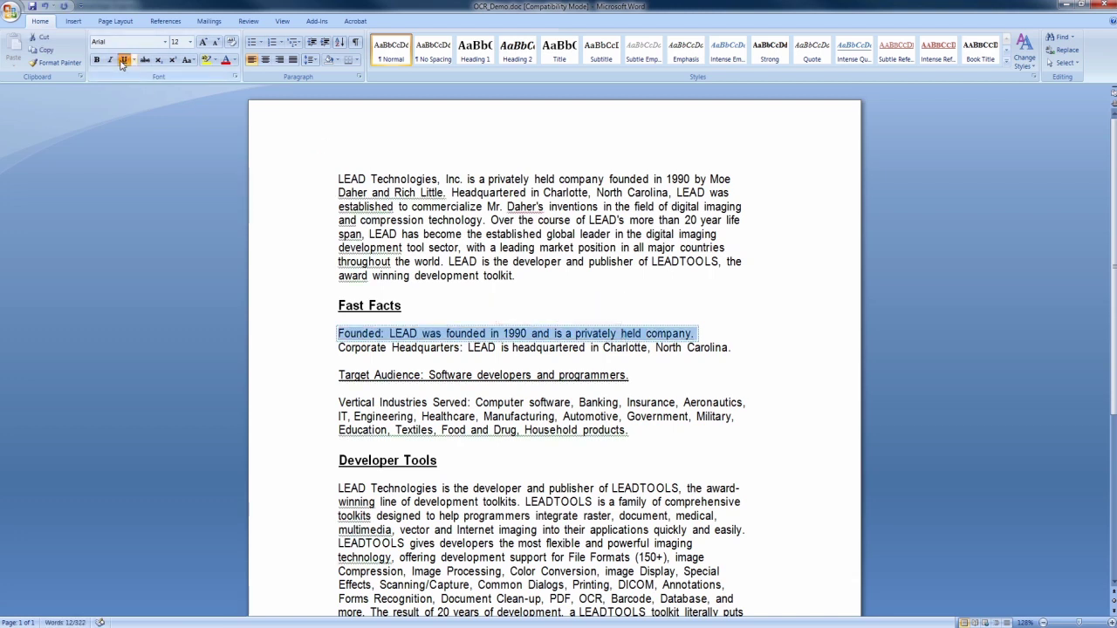
{"action": "left_click", "coordinate": [123, 60]}
{"action": "left_click", "coordinate": [123, 60]}
{"action": "left_click", "coordinate": [123, 60]}
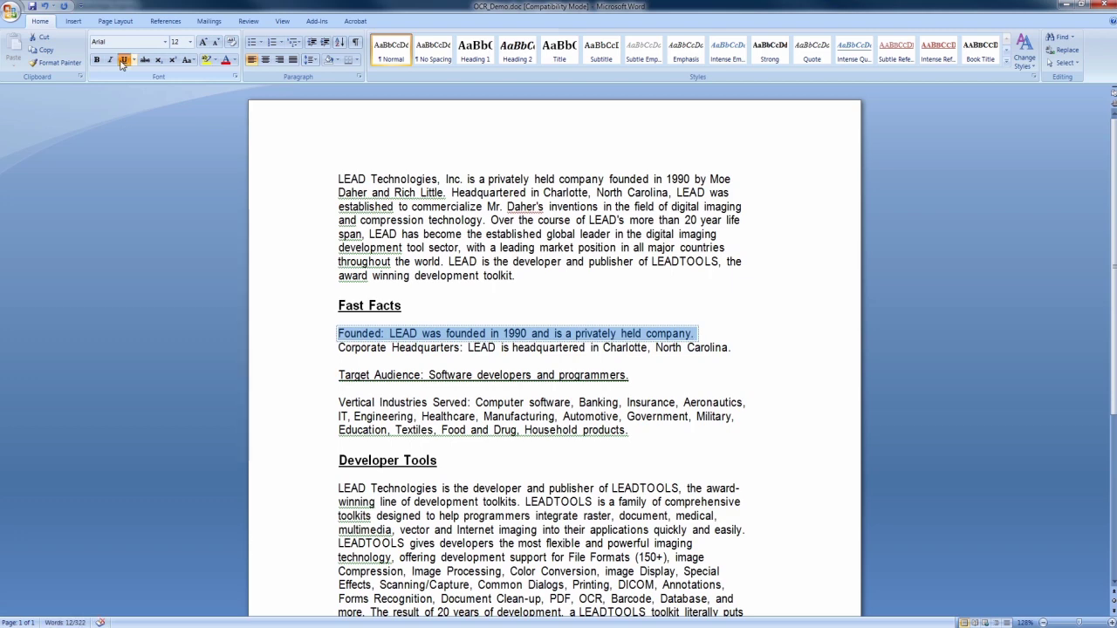